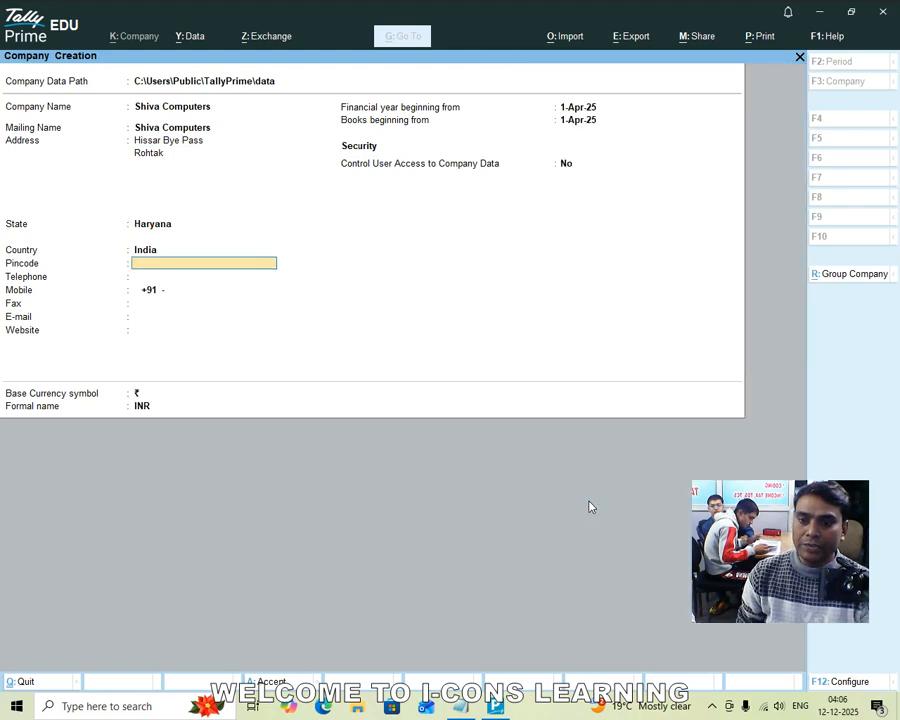
Step: Finish creating the Shiva Computers company with the remaining contact fields blank, and keep its default accounting and inventory features
key(Return)
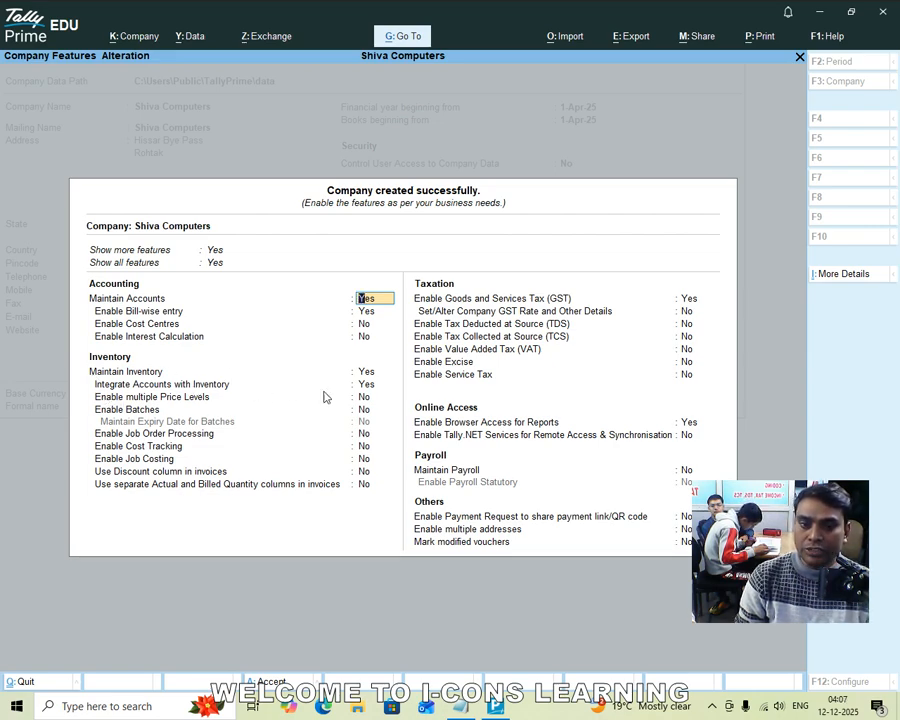
key(Return)
key(Return)
key(Return)
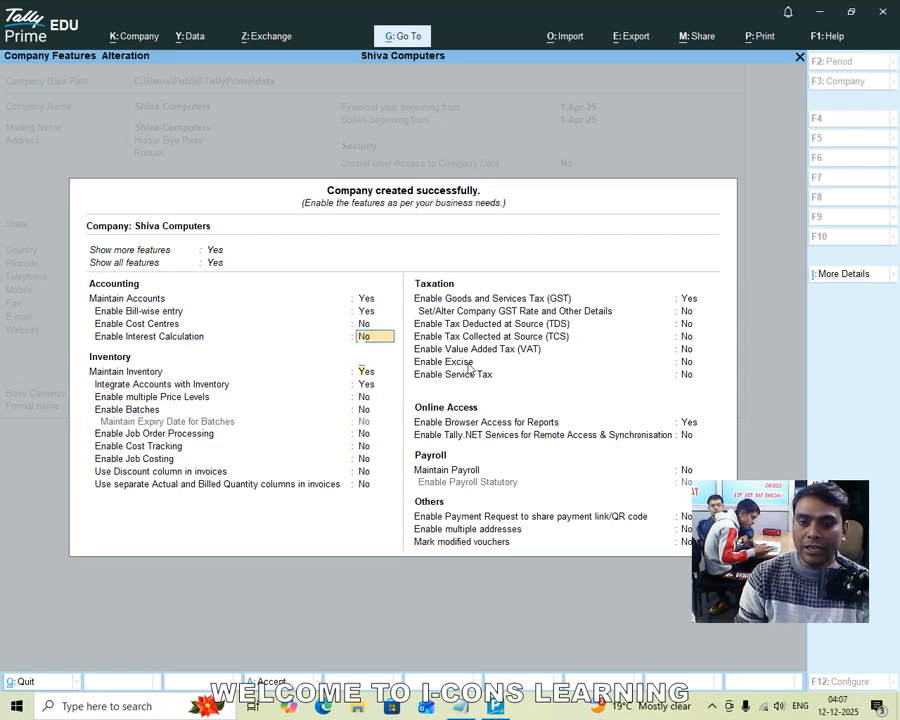
key(Return)
key(Return)
key(Return)
key(Return)
key(Return)
key(Return)
key(Return)
key(Return)
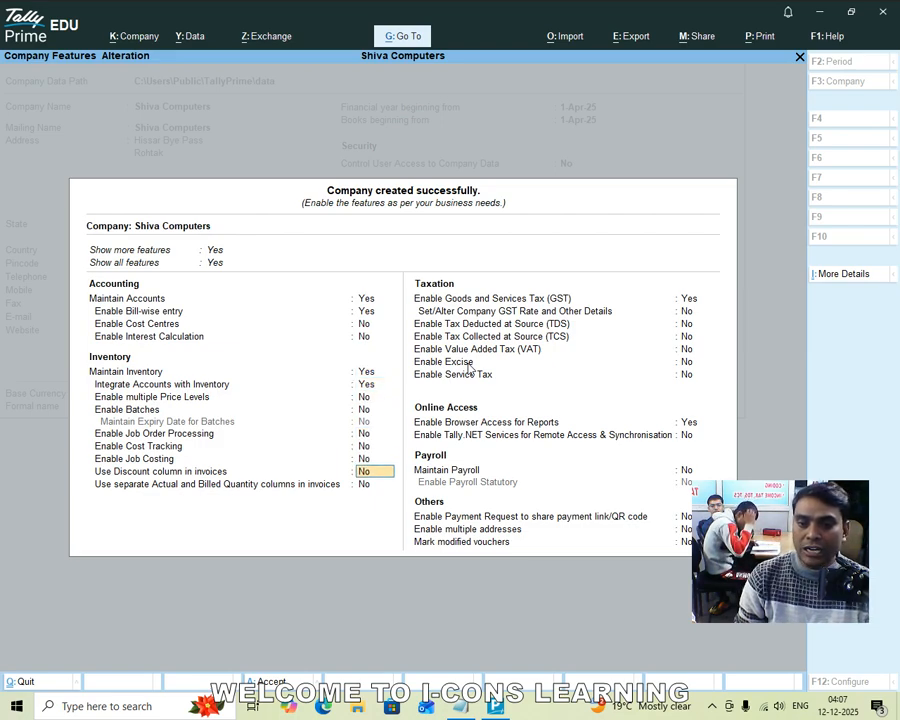
key(Return)
key(Return)
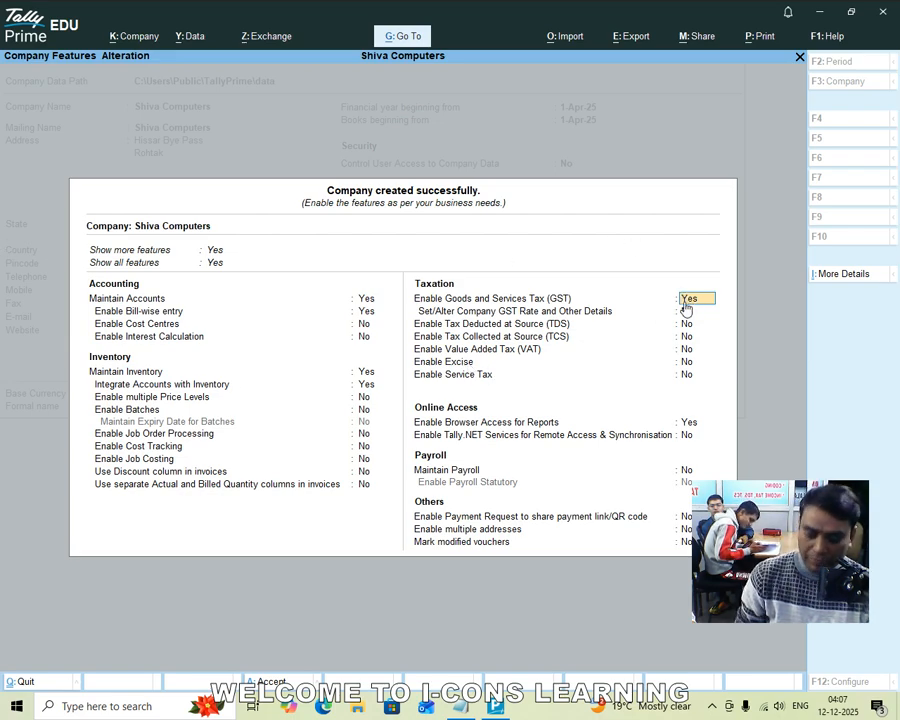
Step: Disable Goods and Services Tax (GST) for the company, keep the other features at their defaults and save the feature settings
text(n)
key(Return)
key(Return)
key(Return)
key(Return)
key(Return)
key(Return)
key(Return)
key(Return)
key(Return)
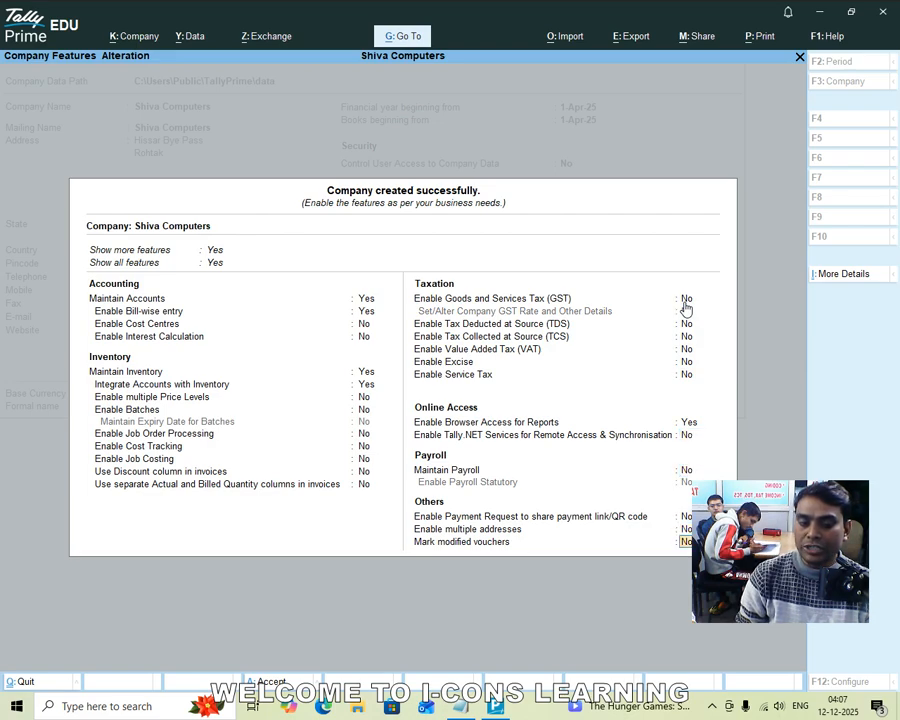
key(Return)
key(Return)
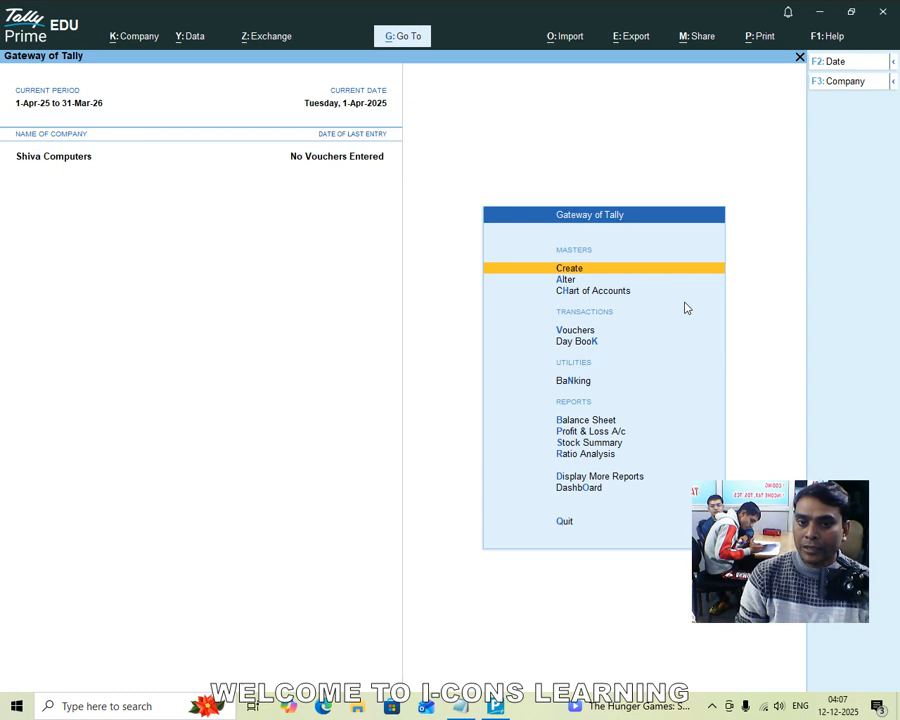
Step: Open voucher entry for Shiva Computers from the Gateway of Tally
key(Down)
key(Down)
key(Down)
key(Down)
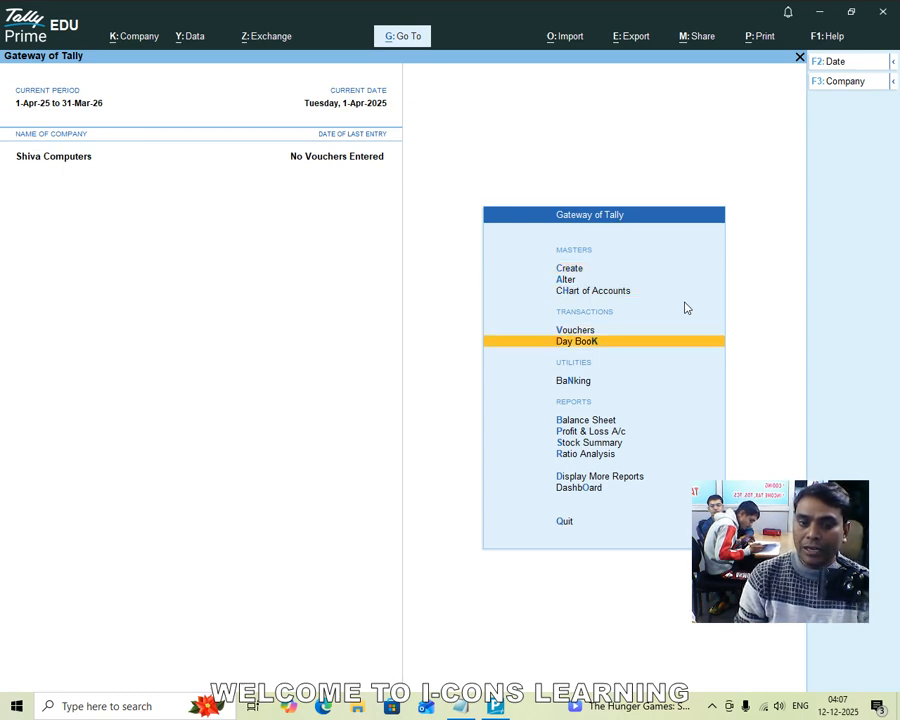
key(Up)
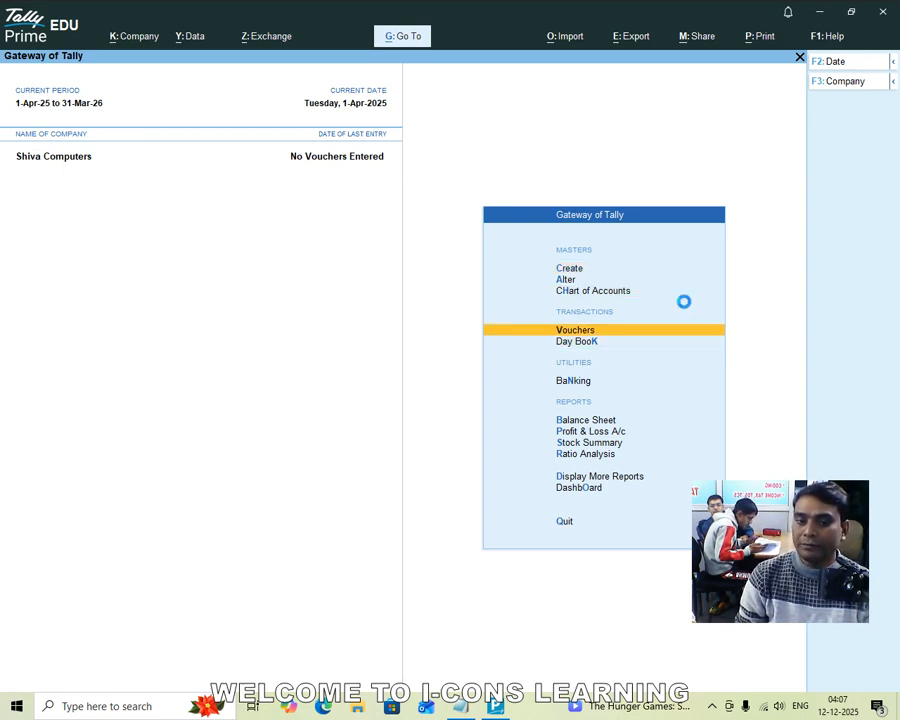
key(Return)
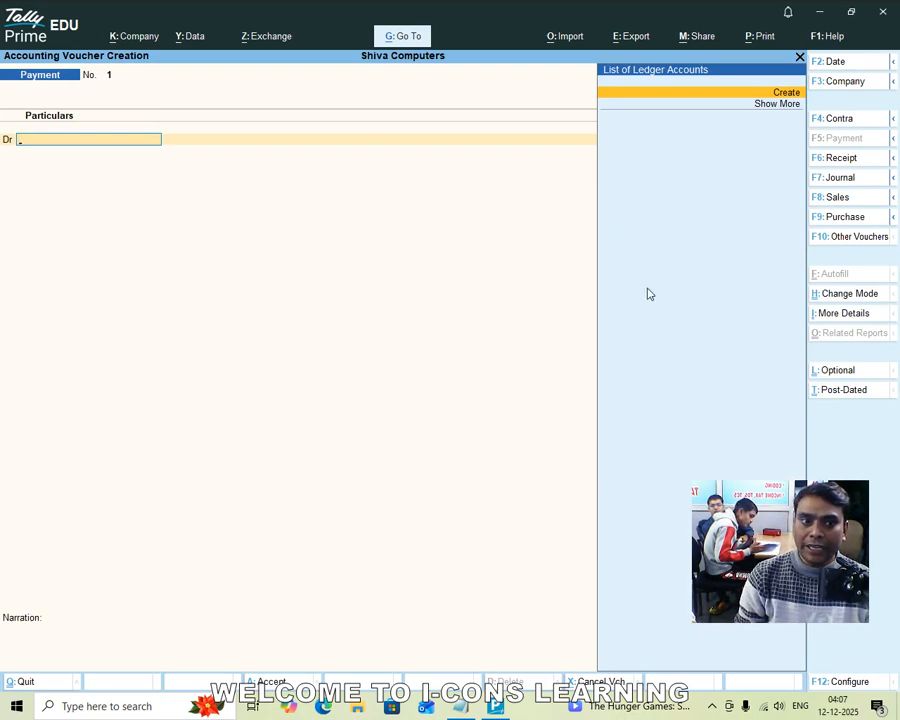
Step: Show the inactive voucher types, change the voucher type to Sales Order and activate it
click(844, 240)
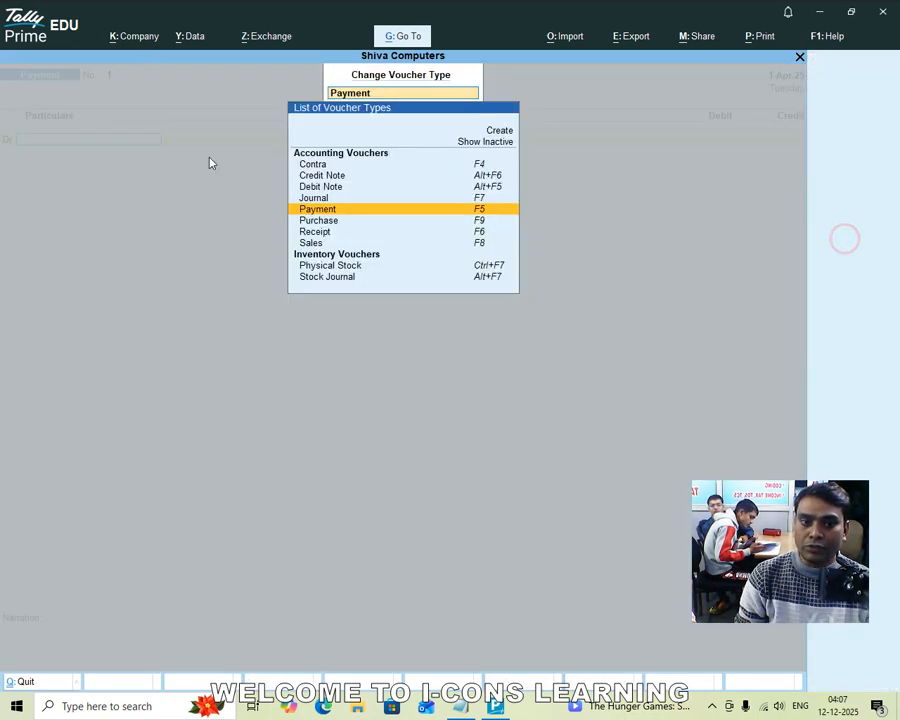
click(502, 152)
key(Down)
key(Down)
key(Down)
key(Down)
key(Down)
key(Down)
key(Down)
key(Down)
key(Down)
key(Down)
key(Down)
key(Down)
key(Down)
key(Down)
key(Down)
key(Down)
key(Down)
key(Down)
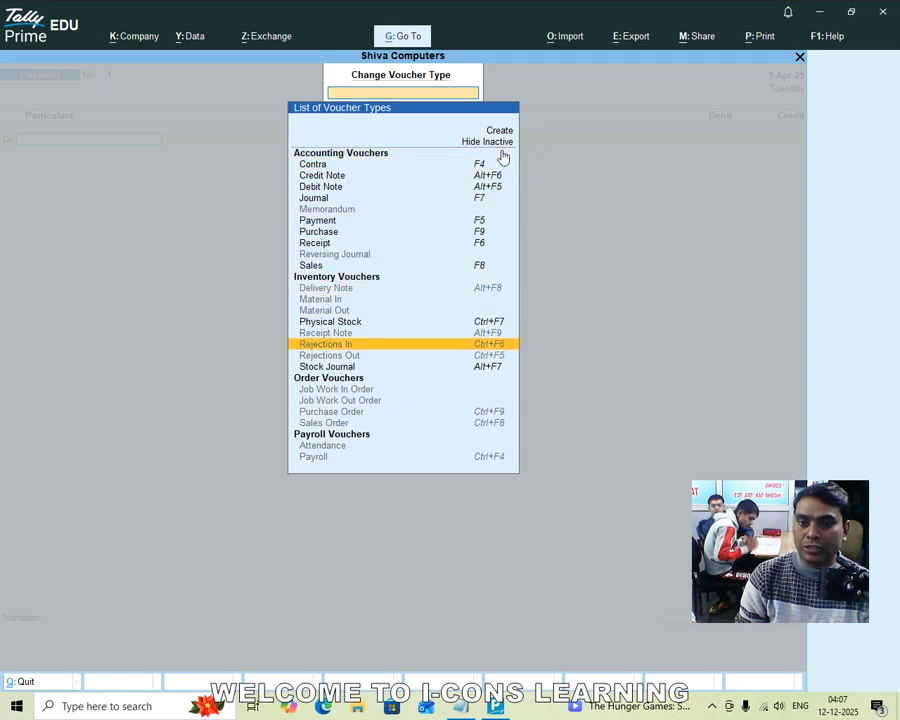
key(Down)
key(Down)
key(Down)
key(Down)
key(Down)
key(Down)
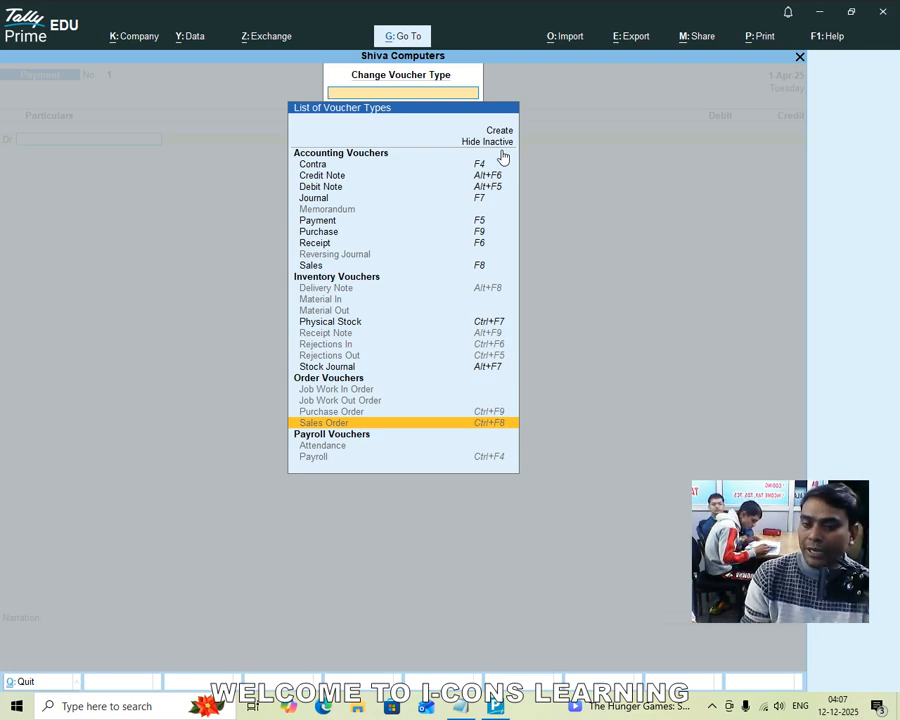
key(Return)
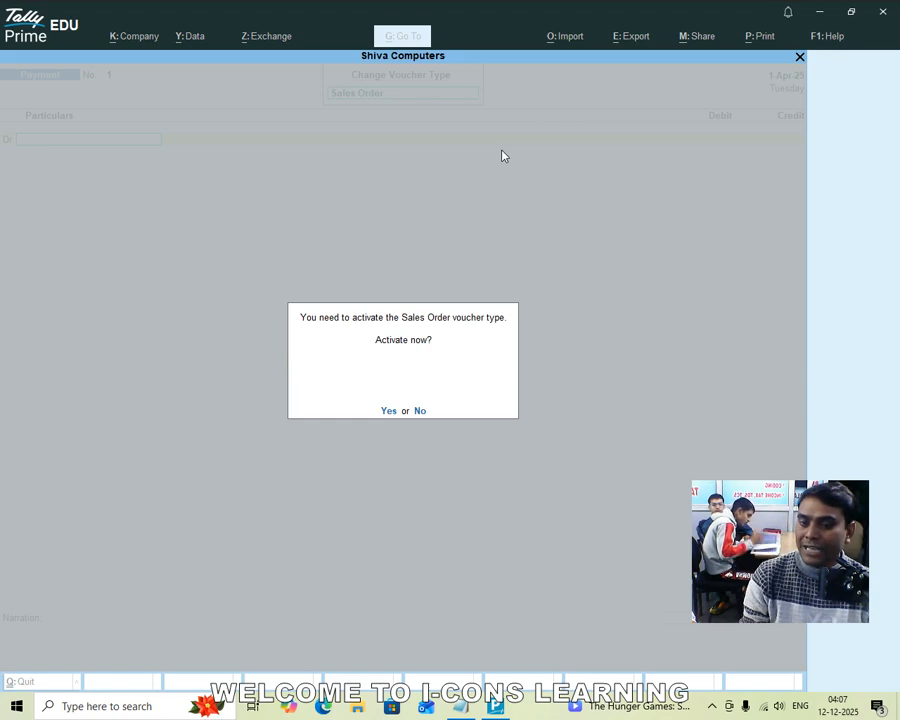
key(y)
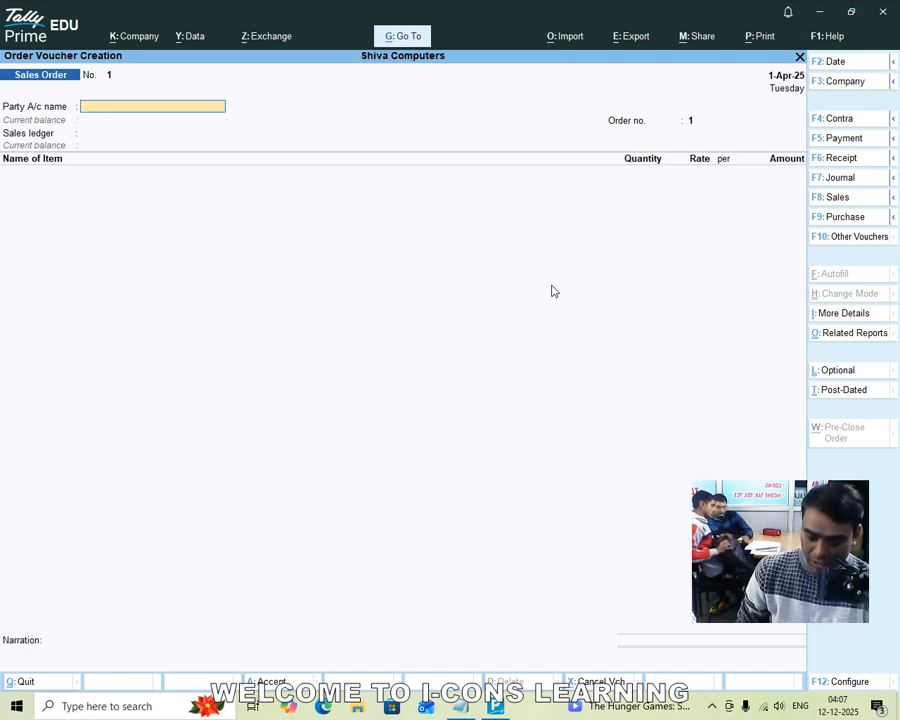
Step: Create a party ledger with the customer's name under Sundry Debtors, keeping the default bill-by-bill and credit settings
key(alt+c)
text(Ra)
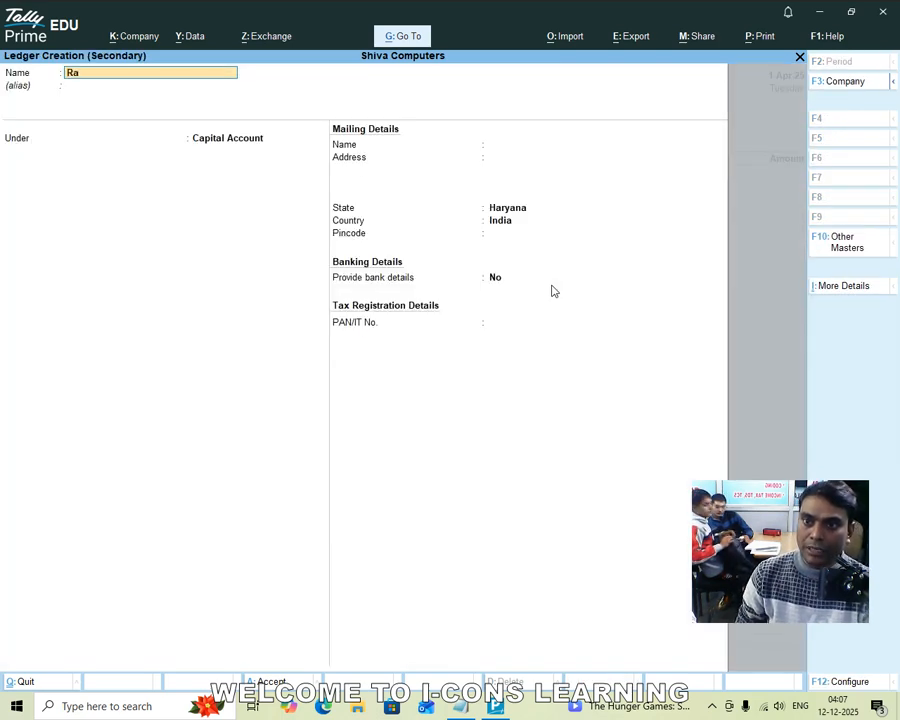
text(man)
key(Return)
key(Return)
text(S)
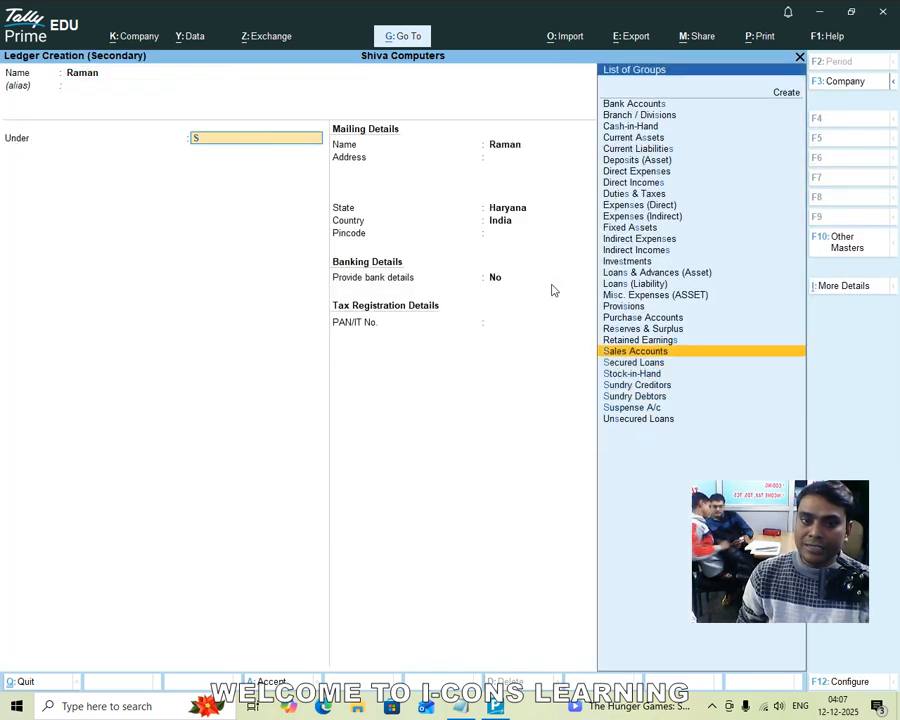
key(Down)
key(Down)
key(Down)
key(Down)
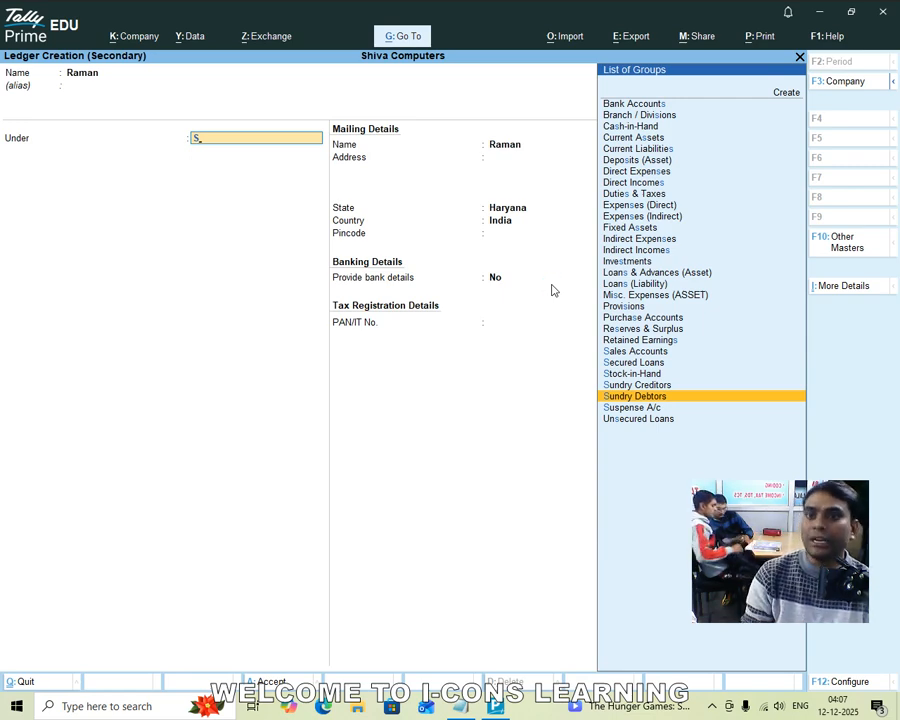
key(Return)
key(Return)
key(Return)
key(Return)
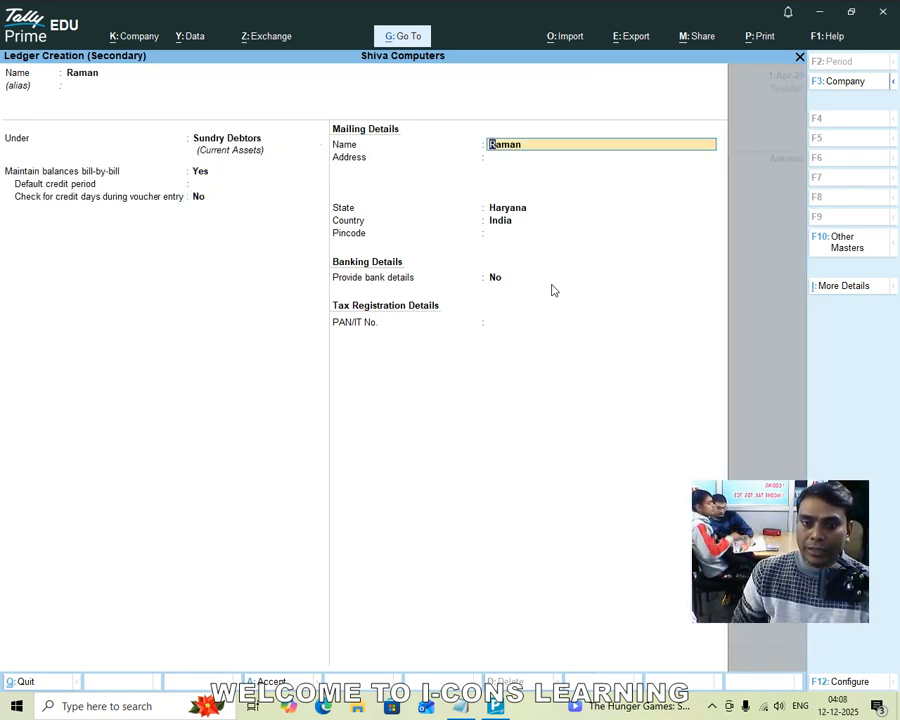
Step: Fill in the customer's mailing address and pincode, leave bank details off and the PAN blank, and save the ledger
key(Return)
text(Model Tobwn)
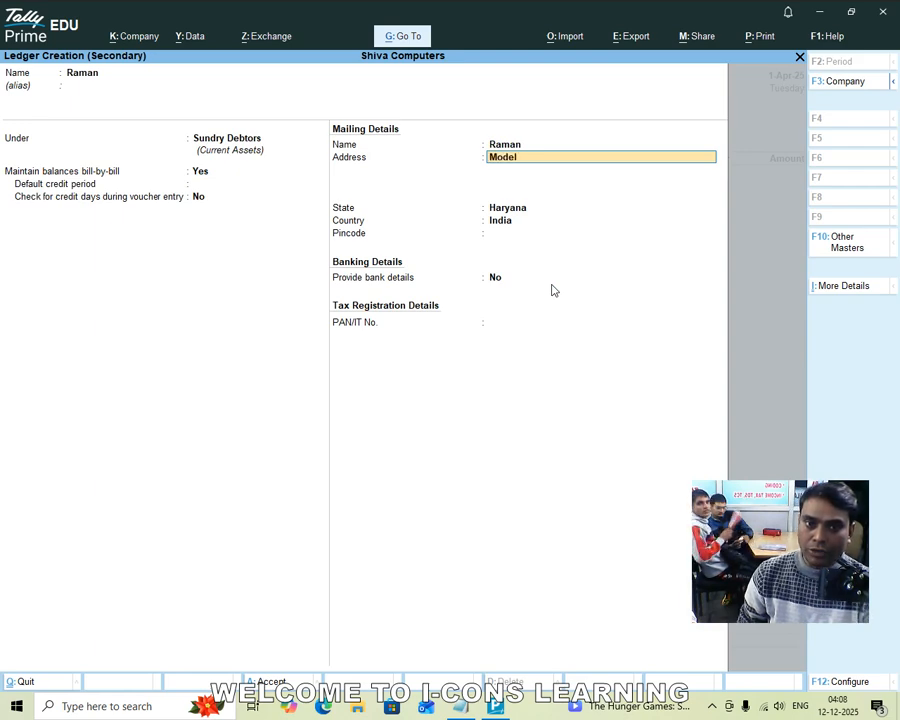
key(BackSpace)
key(BackSpace)
key(BackSpace)
key(BackSpace)
text(to)
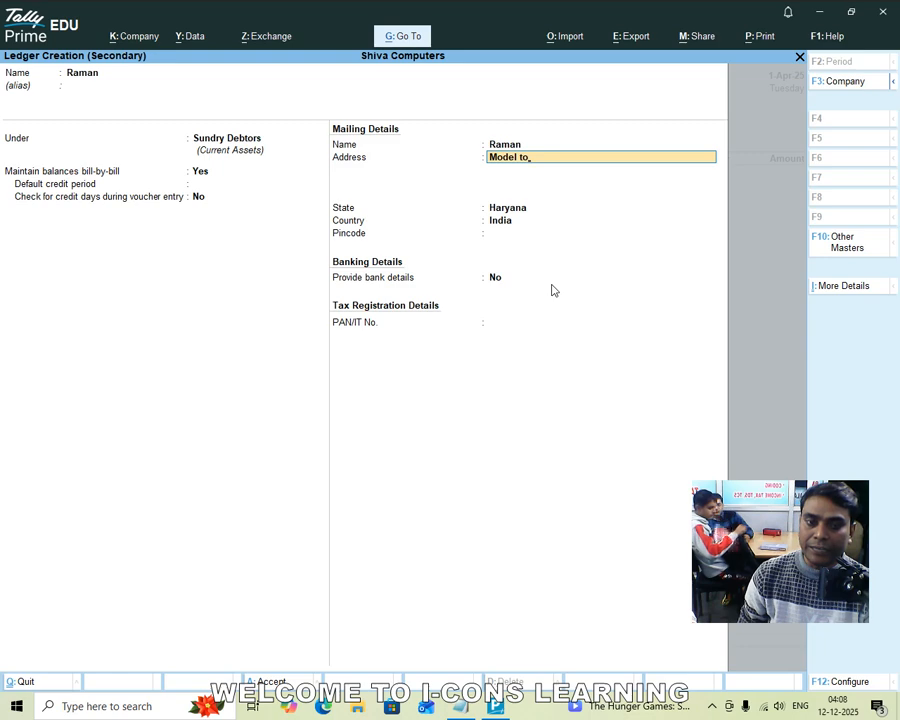
text(wn)
key(Return)
text(Rohtak)
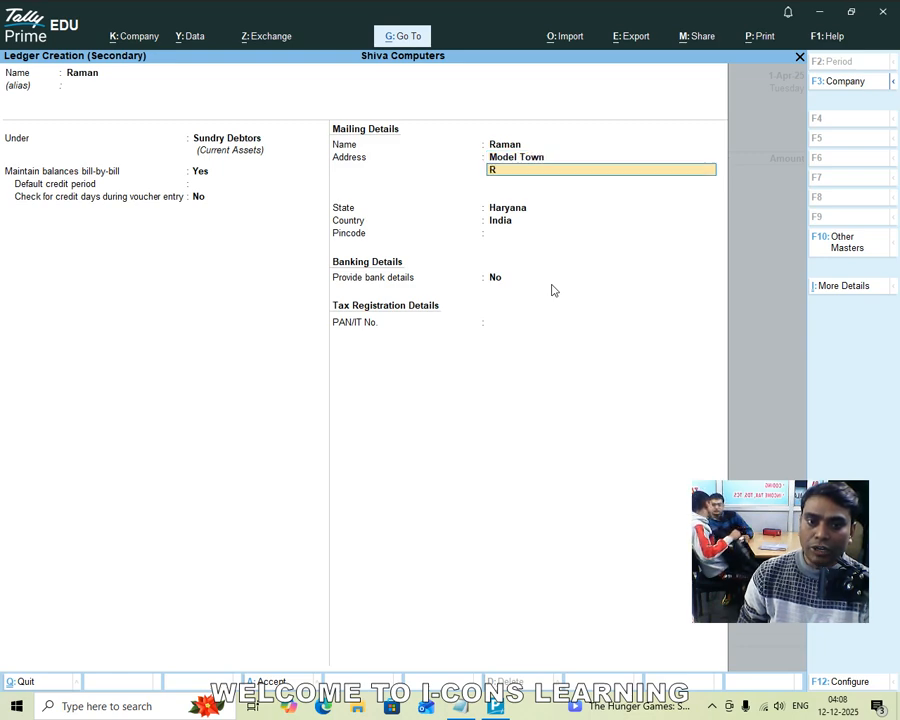
key(Return)
key(Return)
key(Return)
key(Return)
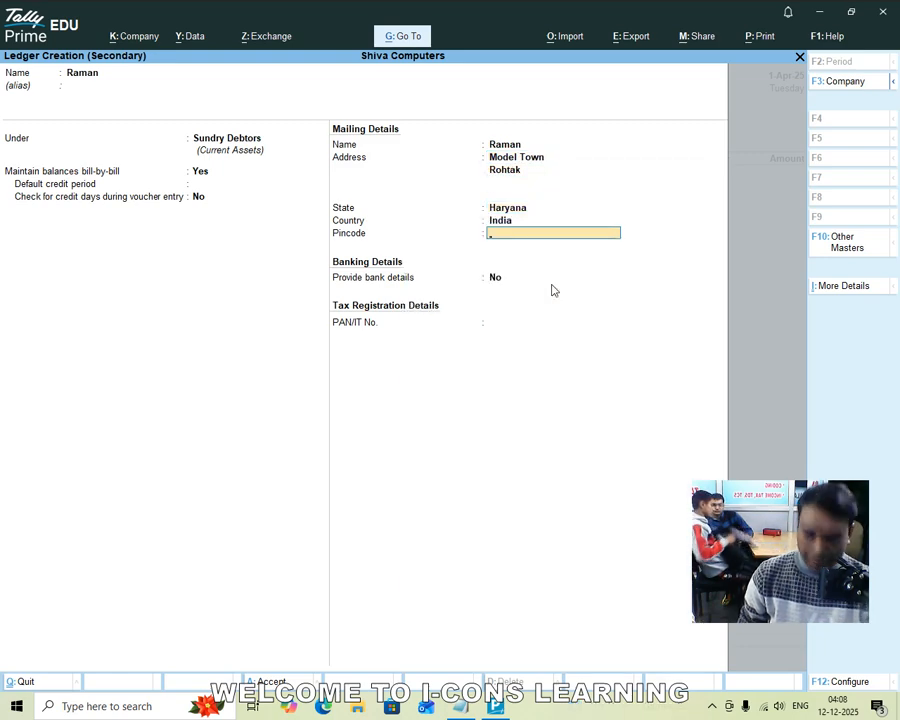
text(124001)
key(Return)
key(Return)
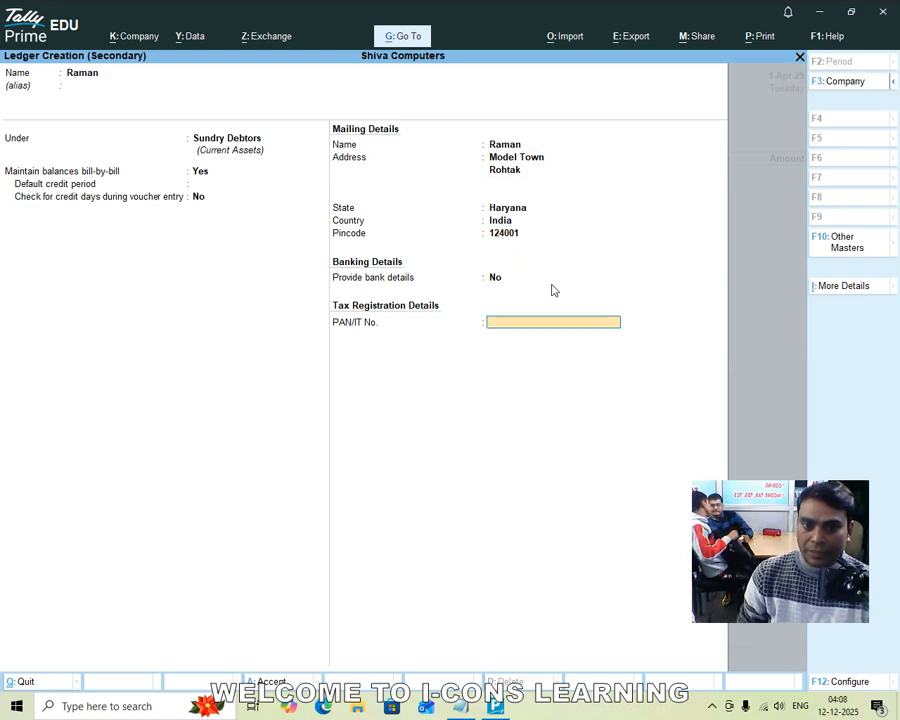
key(Return)
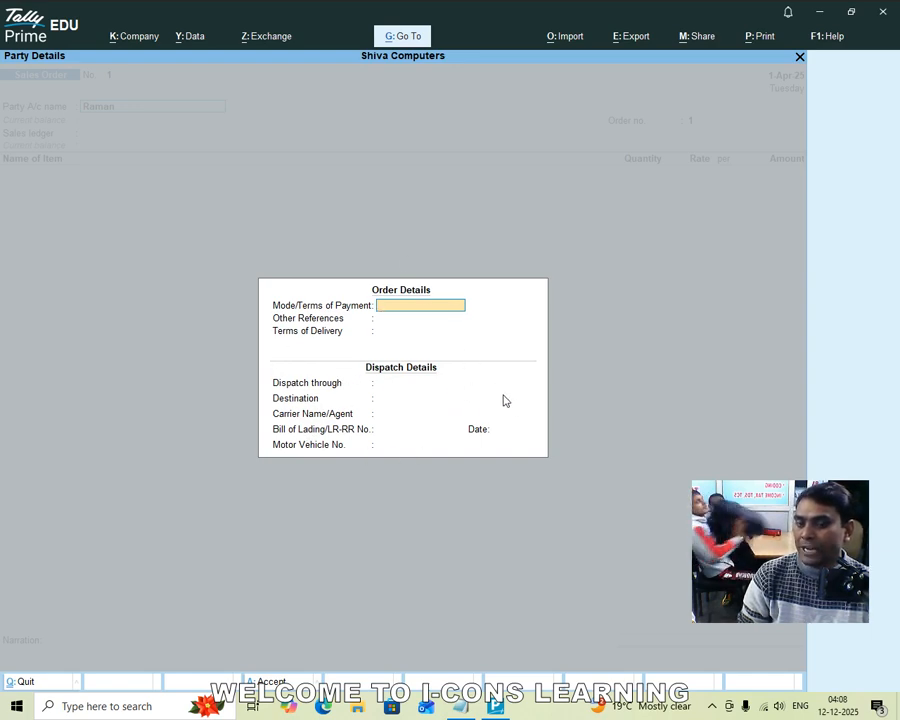
Step: Leave all order and dispatch details of the sales order blank and accept them
key(Return)
key(Return)
key(Return)
key(Return)
key(Return)
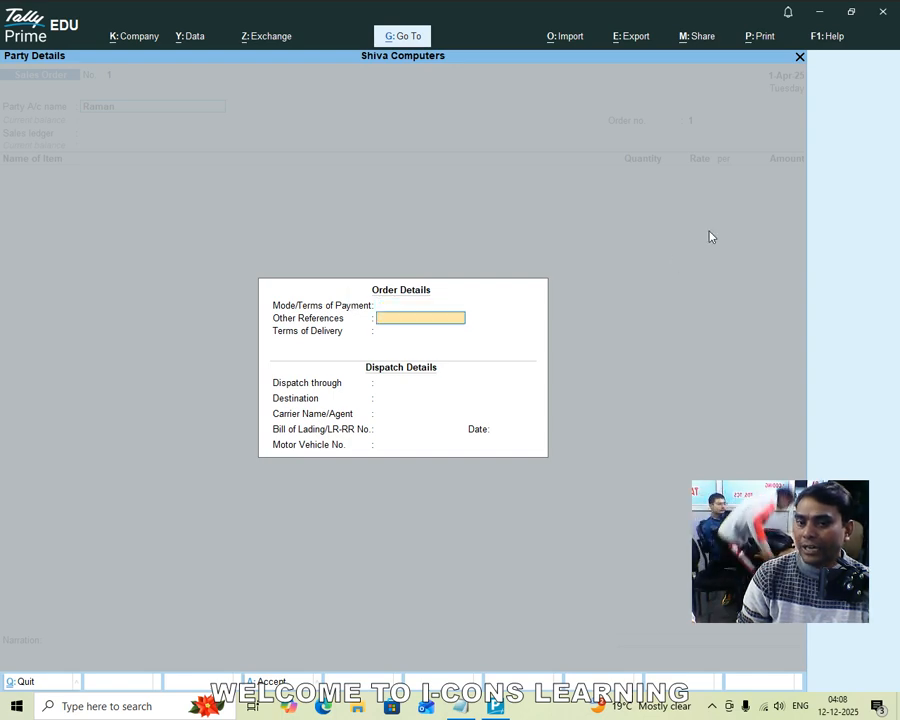
key(Return)
key(Return)
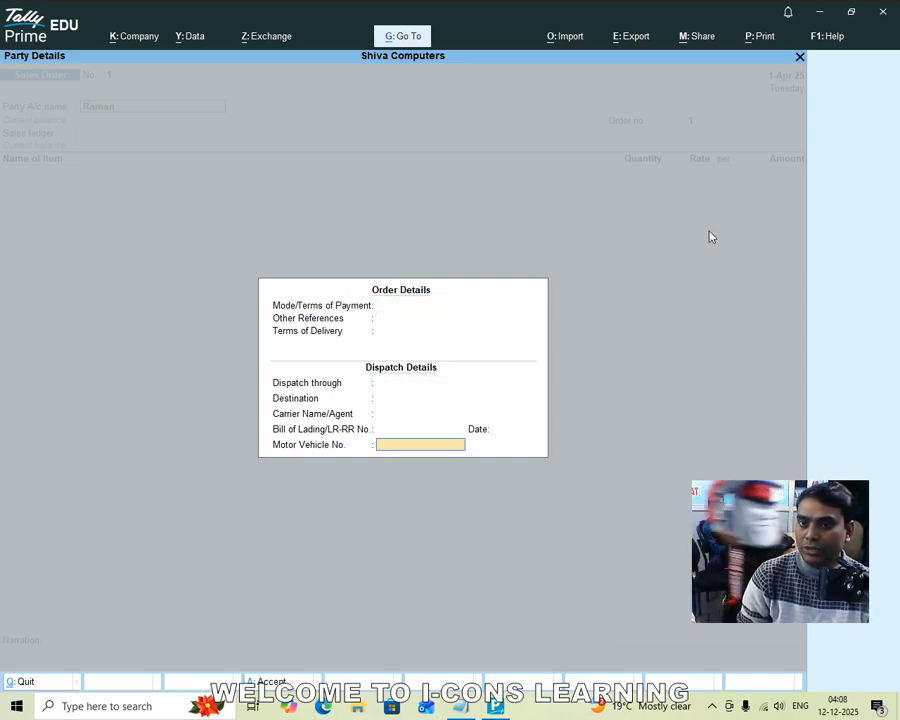
key(Return)
Step: Accept the buyer's party details for the sales order with the mailing name, address, state and country from the ledger
key(Return)
key(Return)
key(Return)
key(Return)
key(Return)
key(Return)
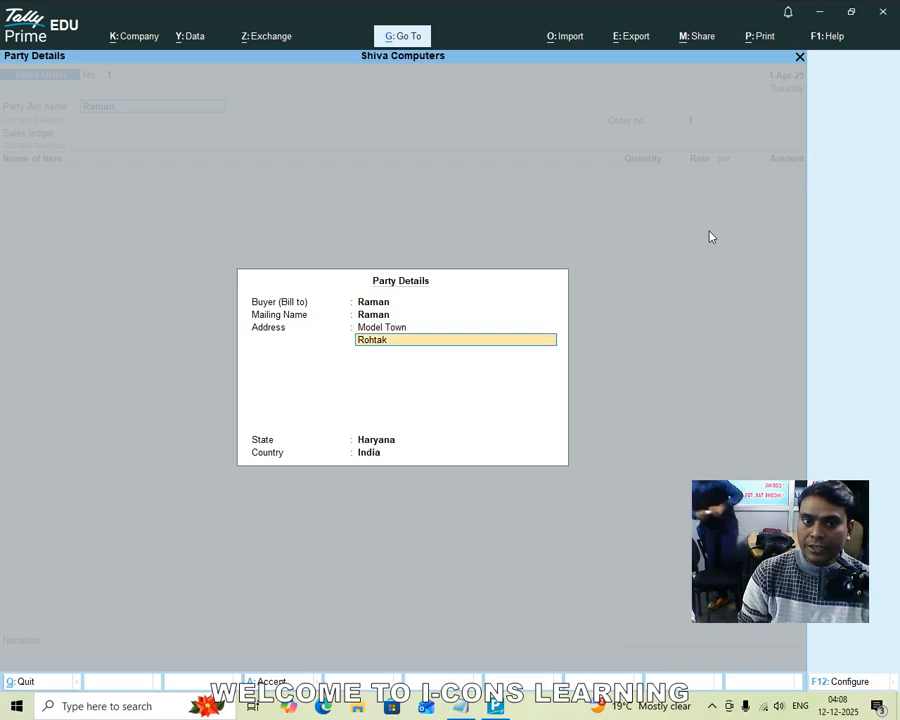
key(Return)
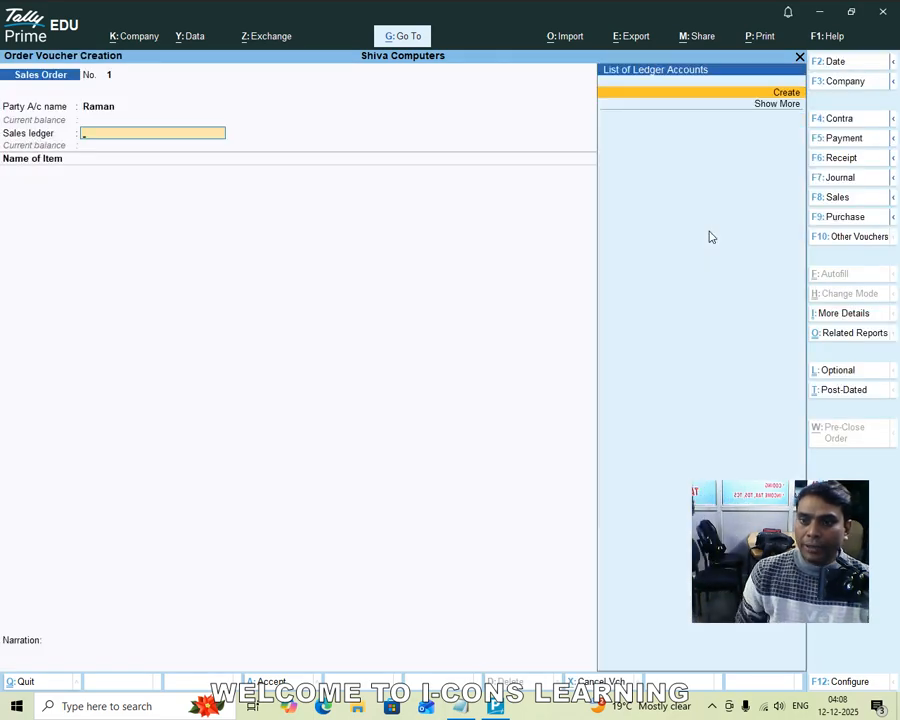
Step: Create a ledger named Sales under Sales Accounts with ledger type Not Applicable and use it as the order's sales ledger
click(764, 95)
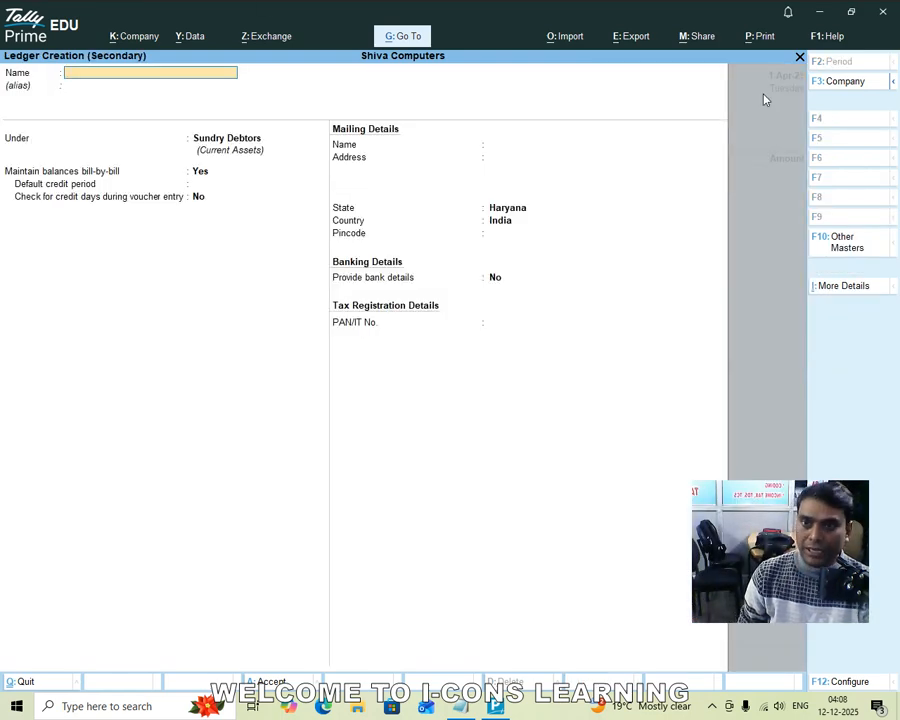
key(Return)
text(Sales)
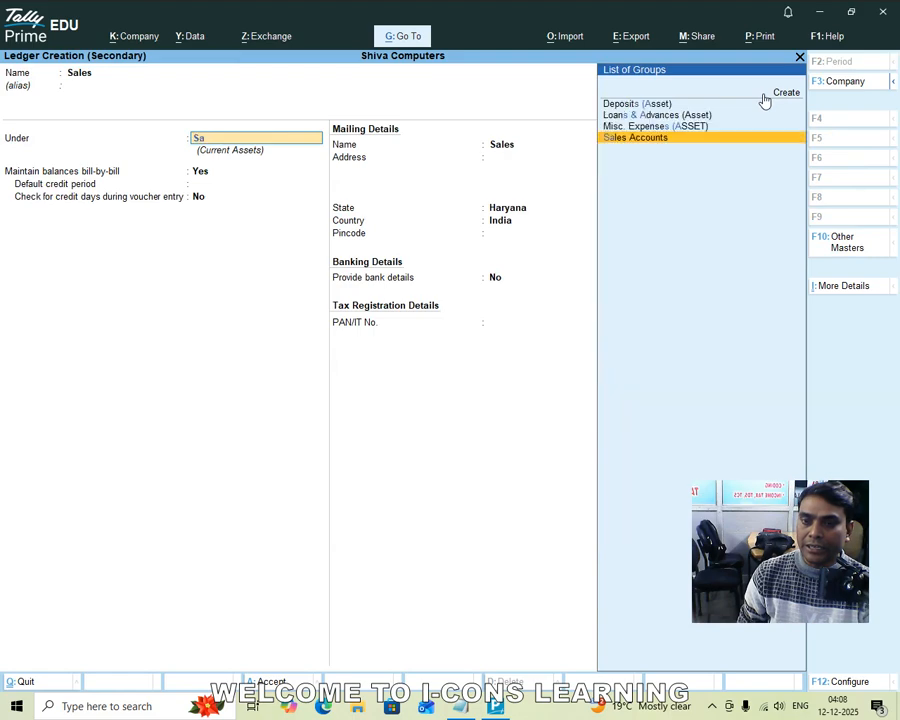
key(Return)
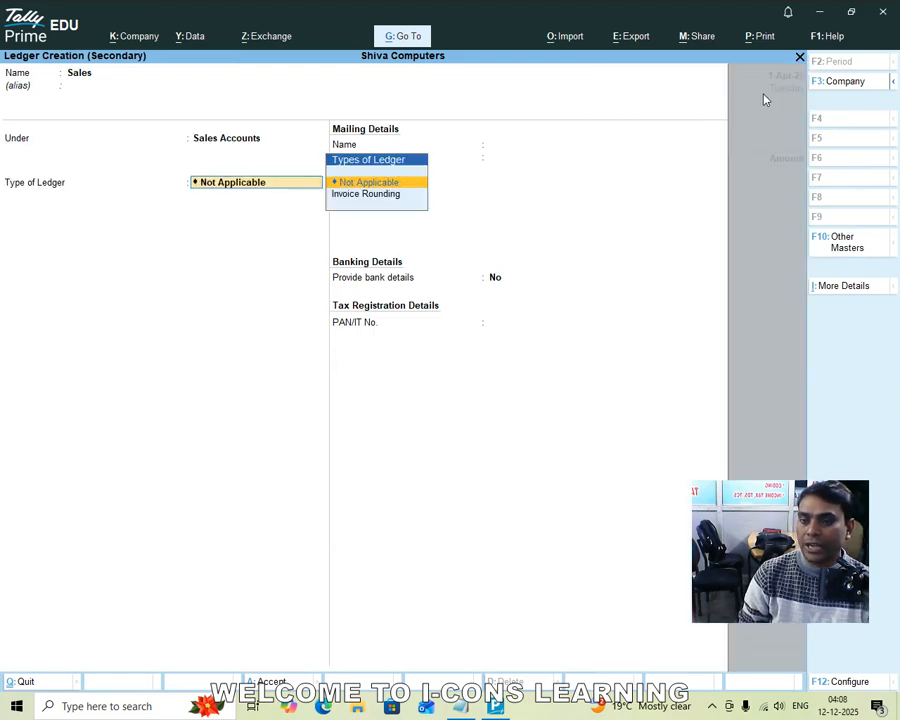
key(Return)
key(Return)
click(762, 95)
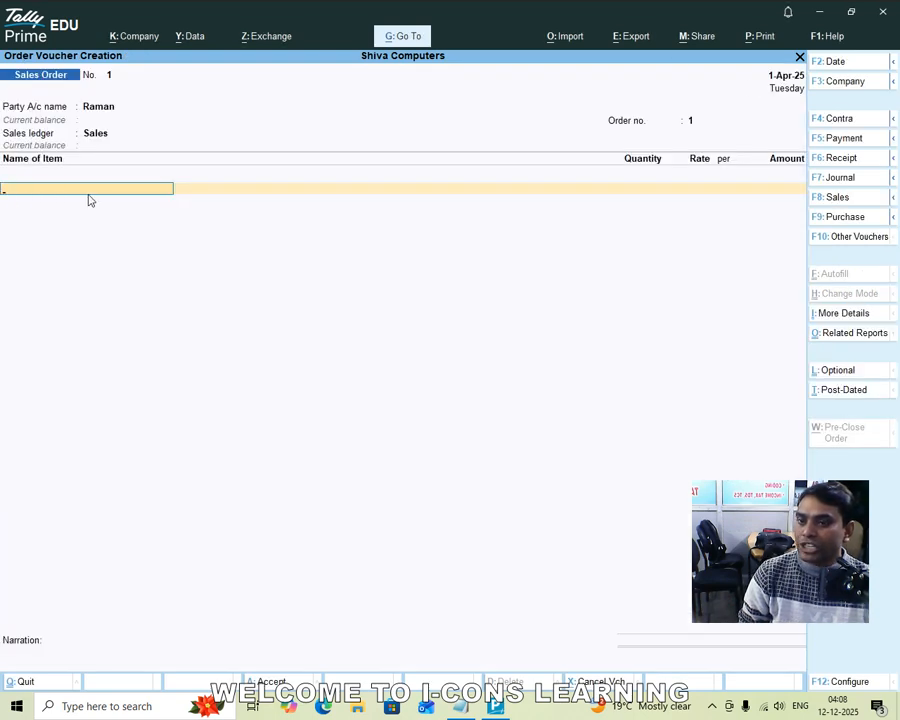
Step: Start creating a stock item named Mobile with no alias from the sales order's item line
click(100, 212)
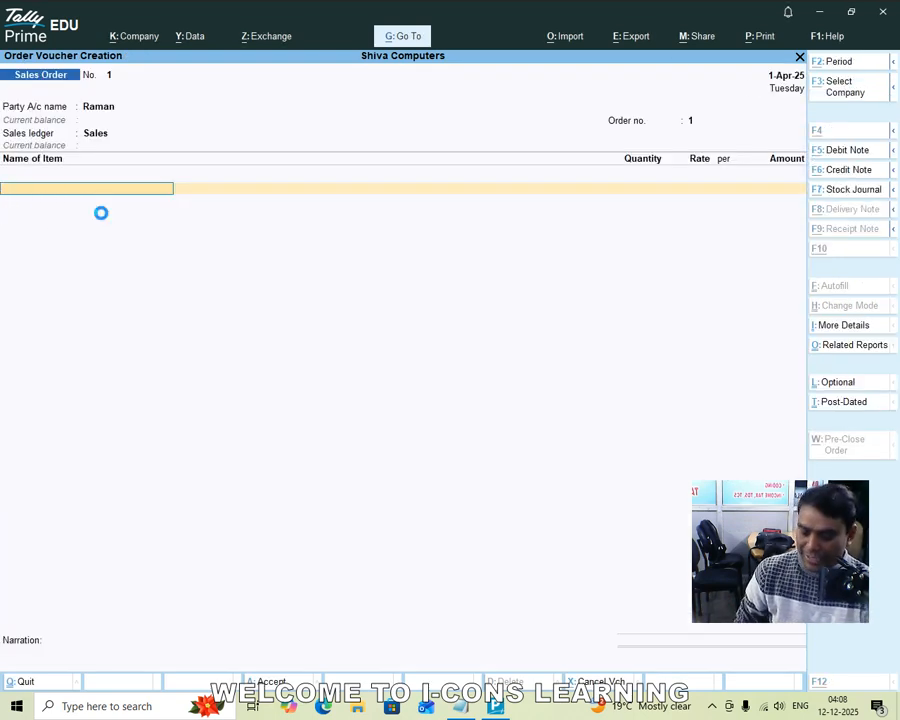
key(alt+c)
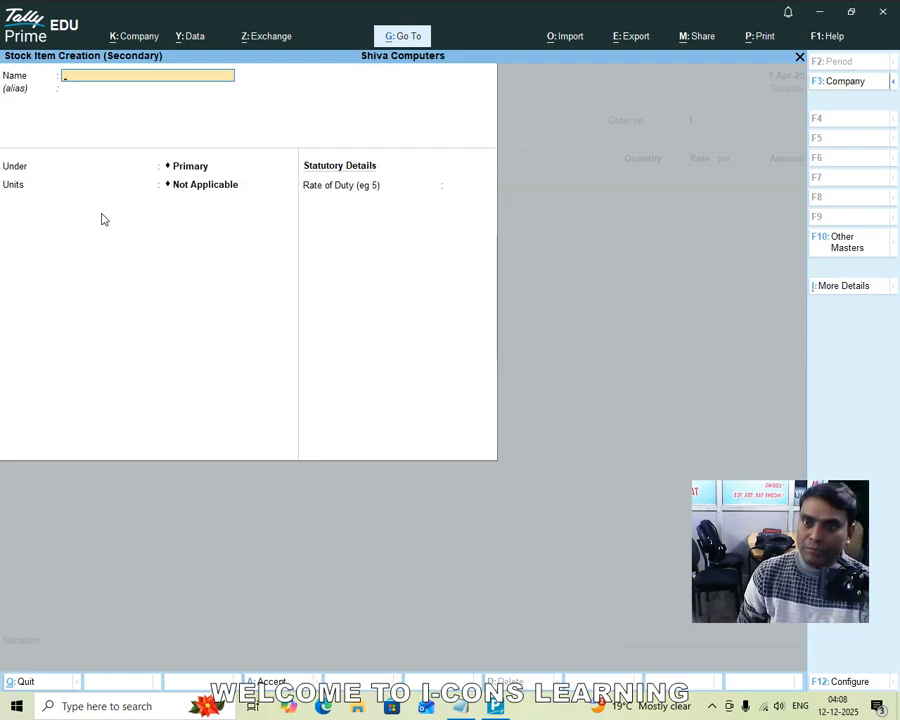
text(Mobile)
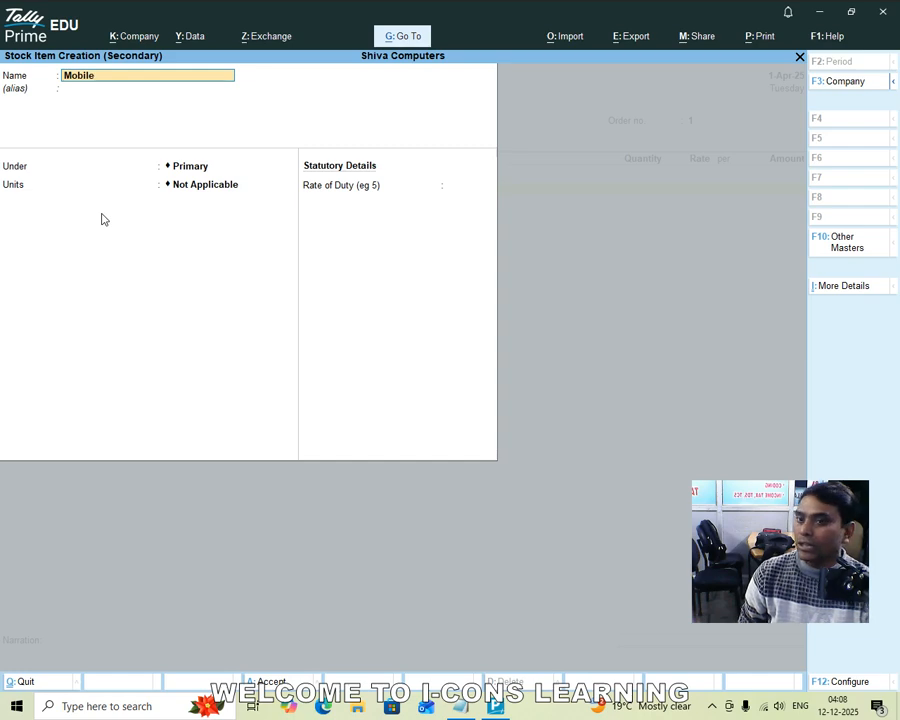
key(Return)
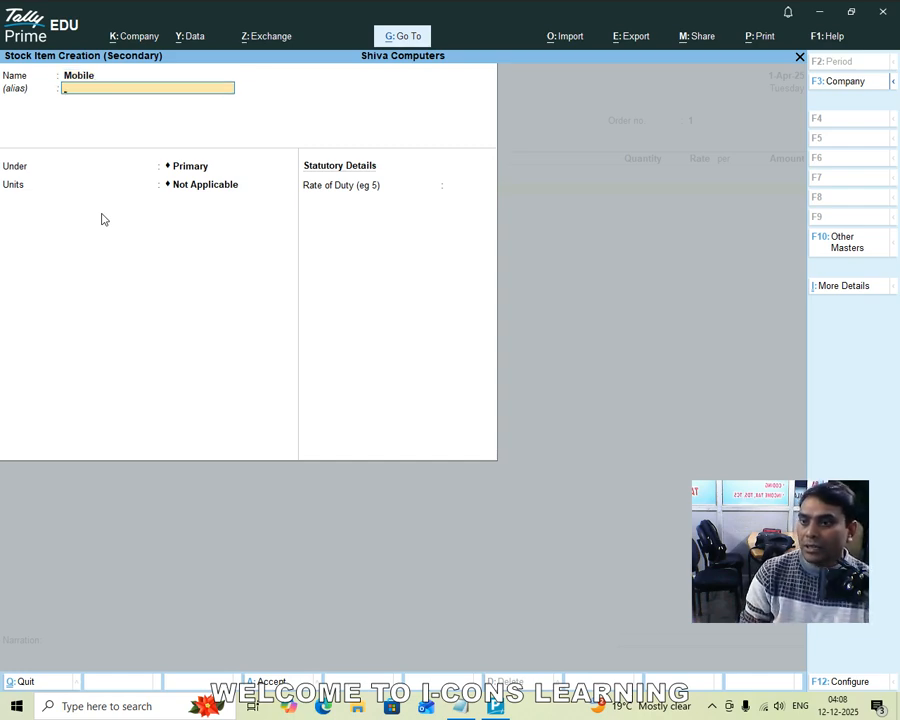
key(Return)
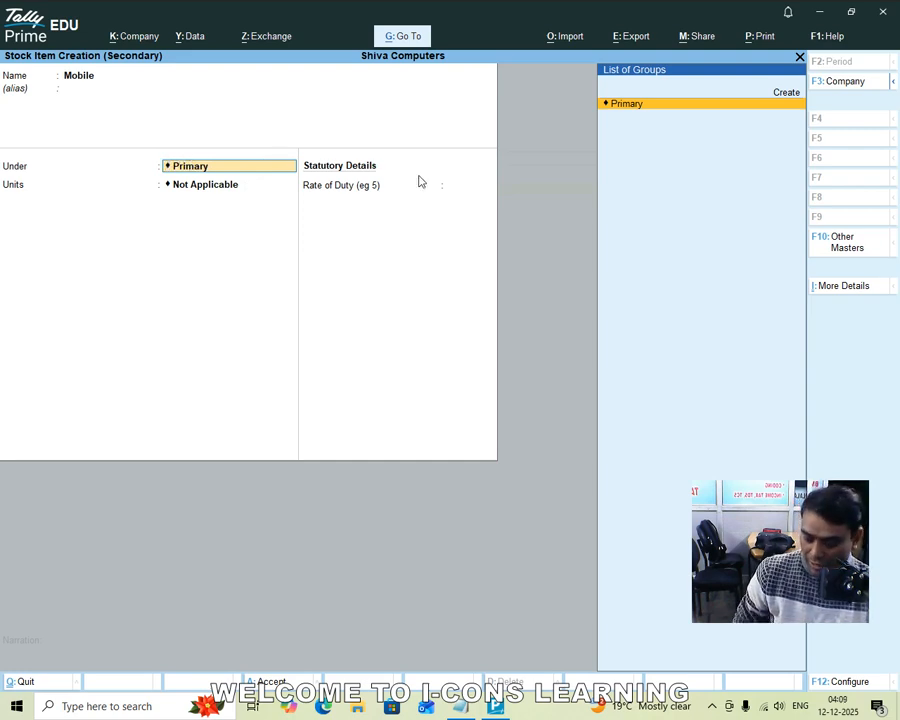
Step: Create a stock group named Mobile Business under Primary with item quantities added, and place the Mobile item under it
key(alt+c)
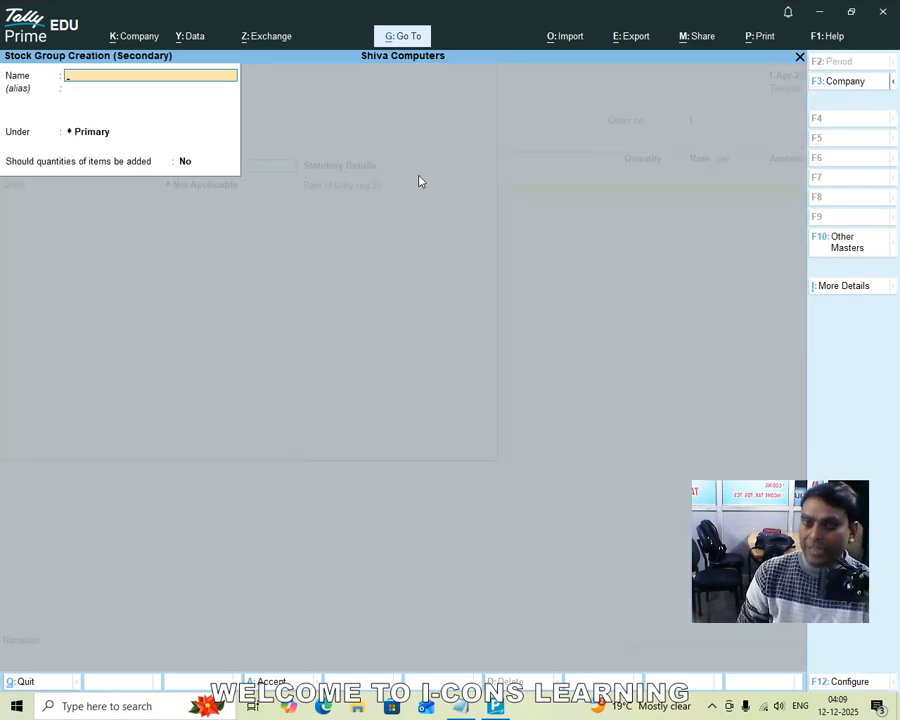
text(Mobi)
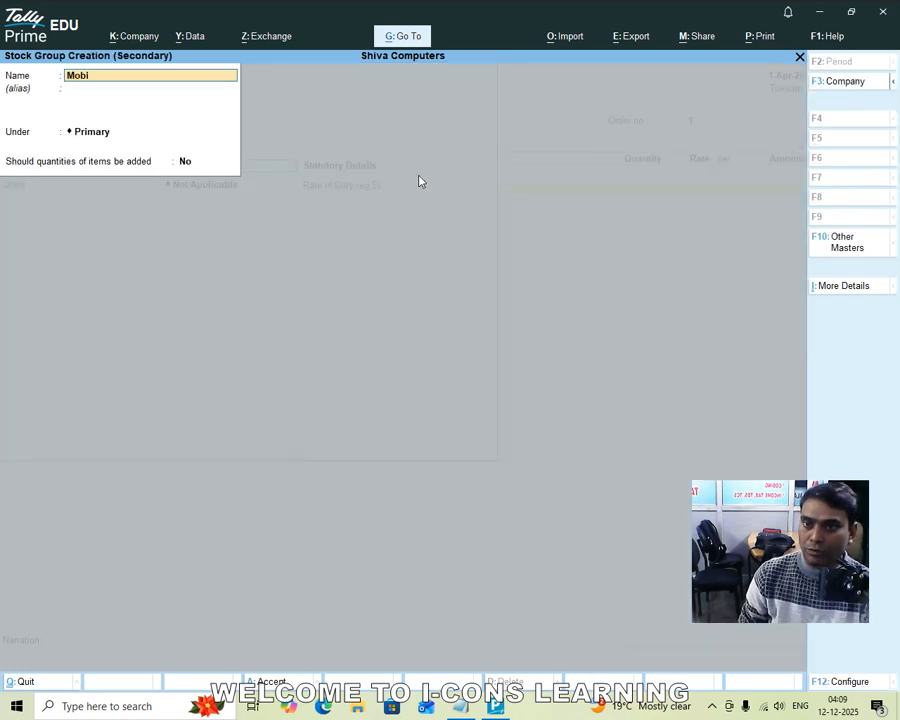
text(le Business)
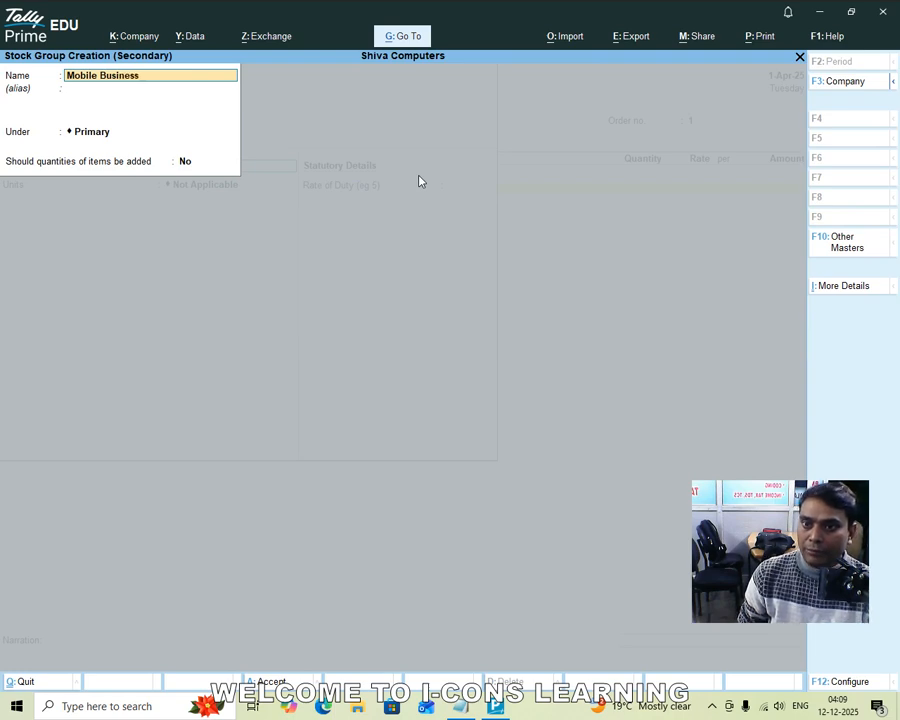
key(Return)
key(Return)
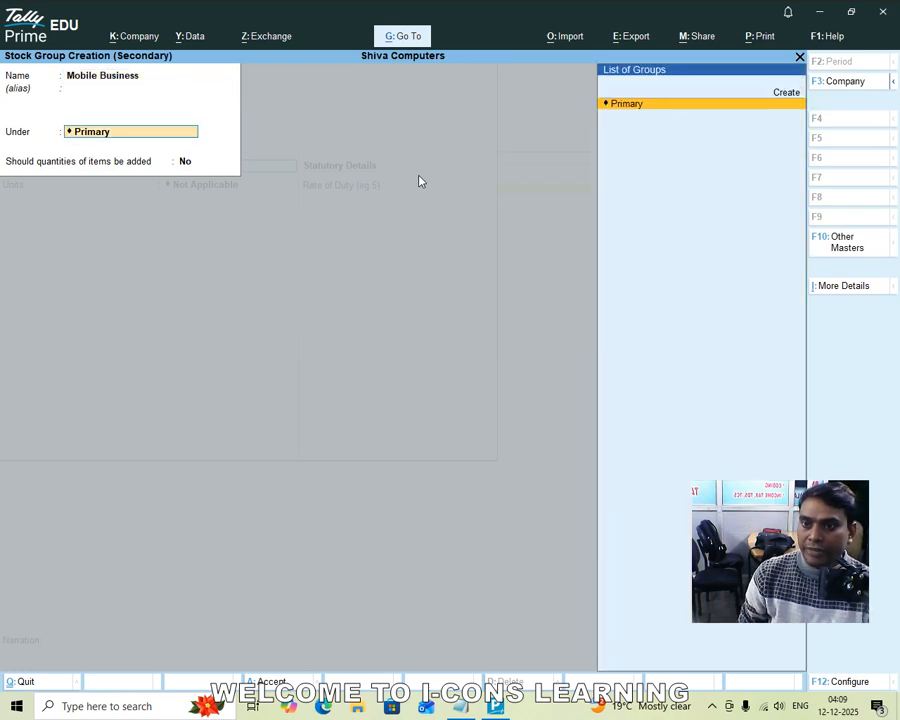
key(Return)
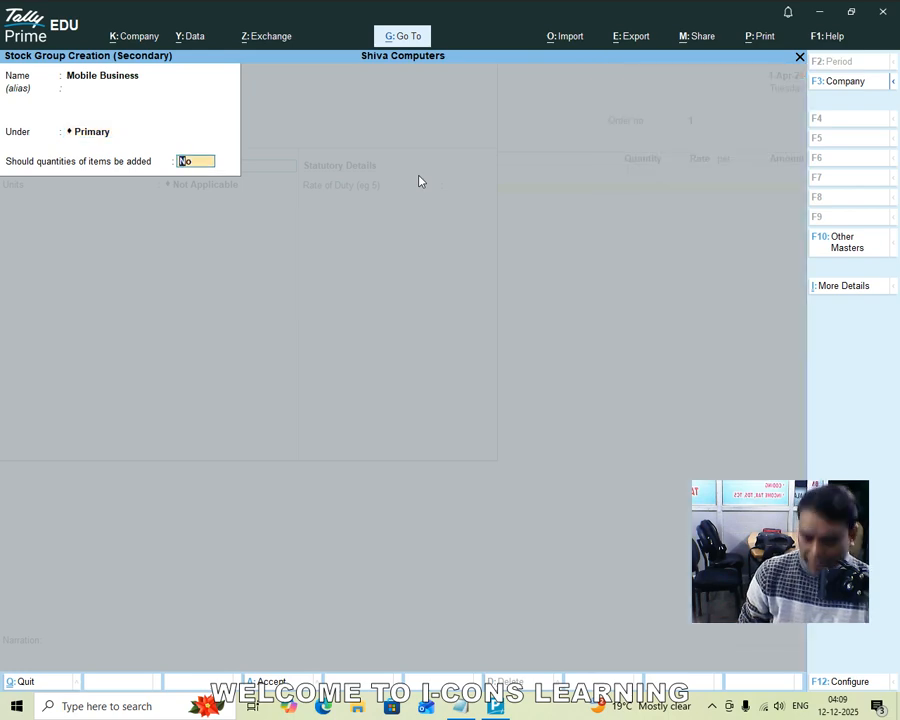
text(y)
key(Return)
key(Return)
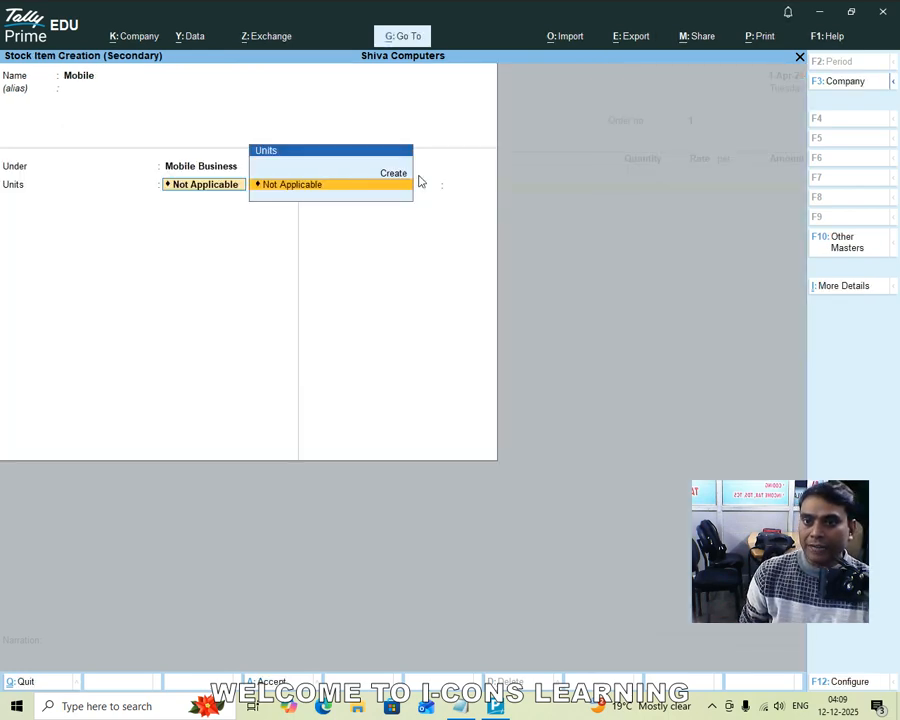
Step: Create a simple unit pcs with 0 decimal places for the Mobile item, leave its rate of duty blank and save the item
key(Up)
key(Return)
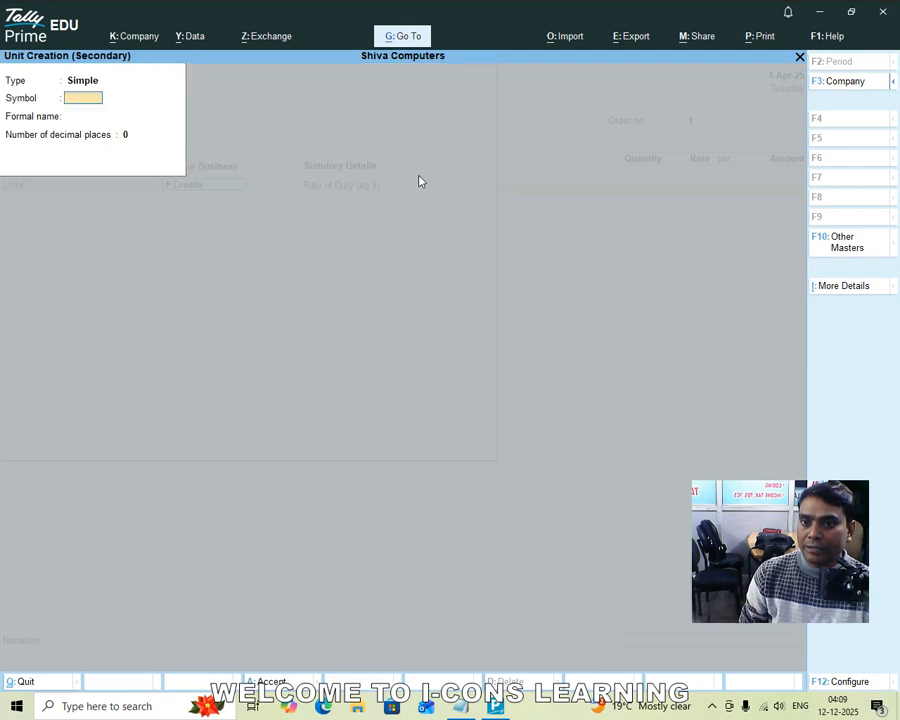
text(pcs)
key(Return)
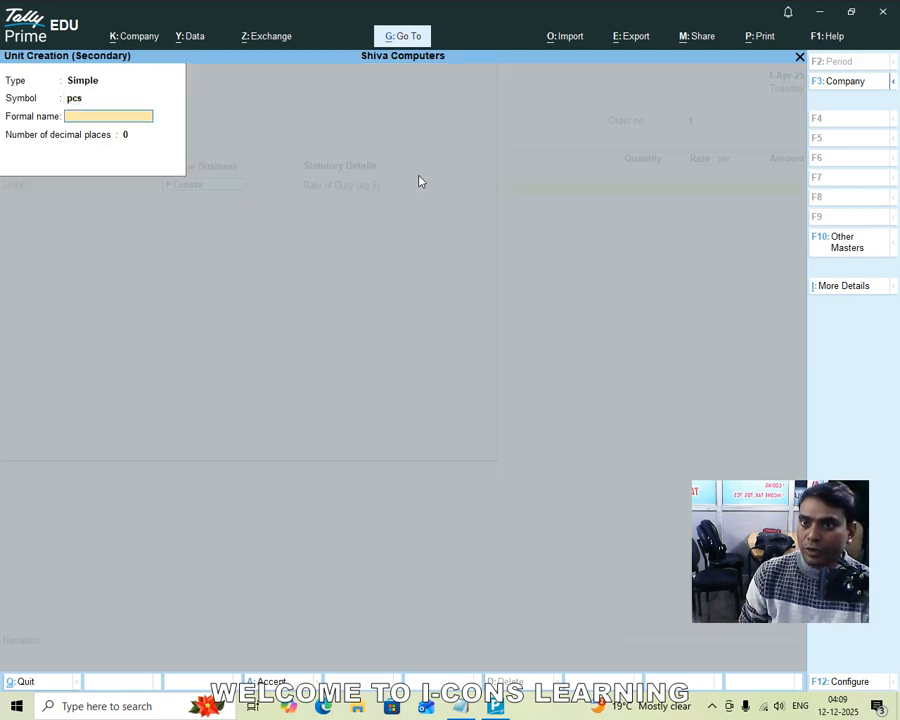
key(Return)
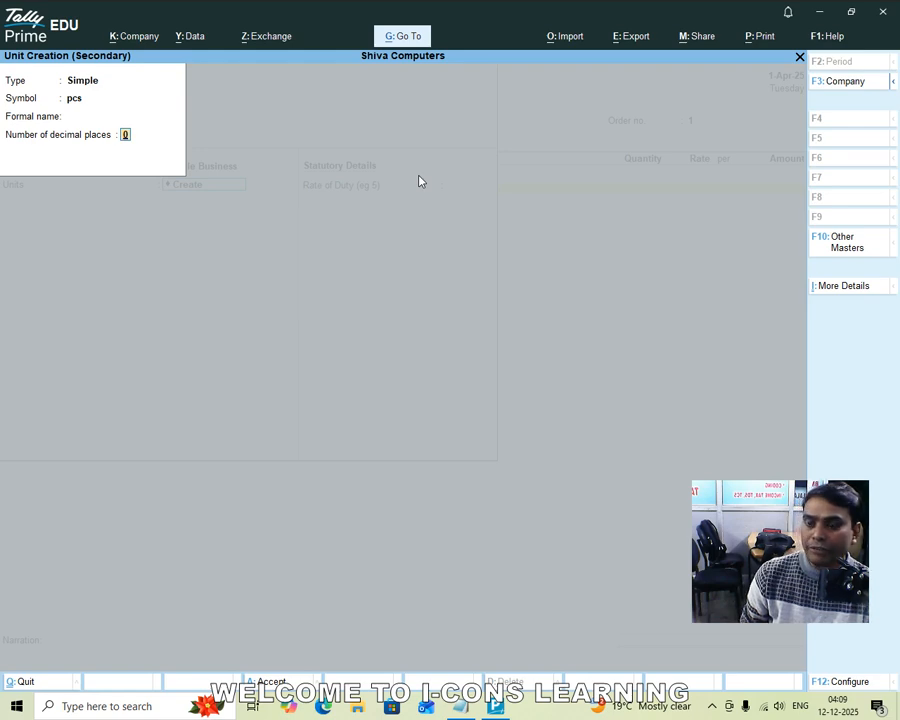
key(Return)
key(Return)
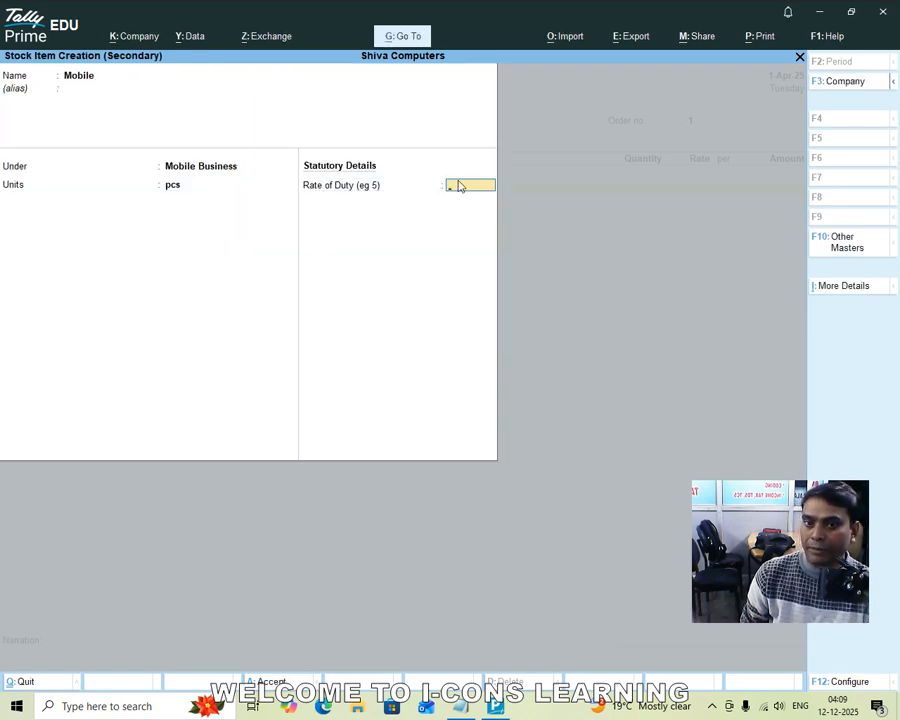
key(Return)
key(Return)
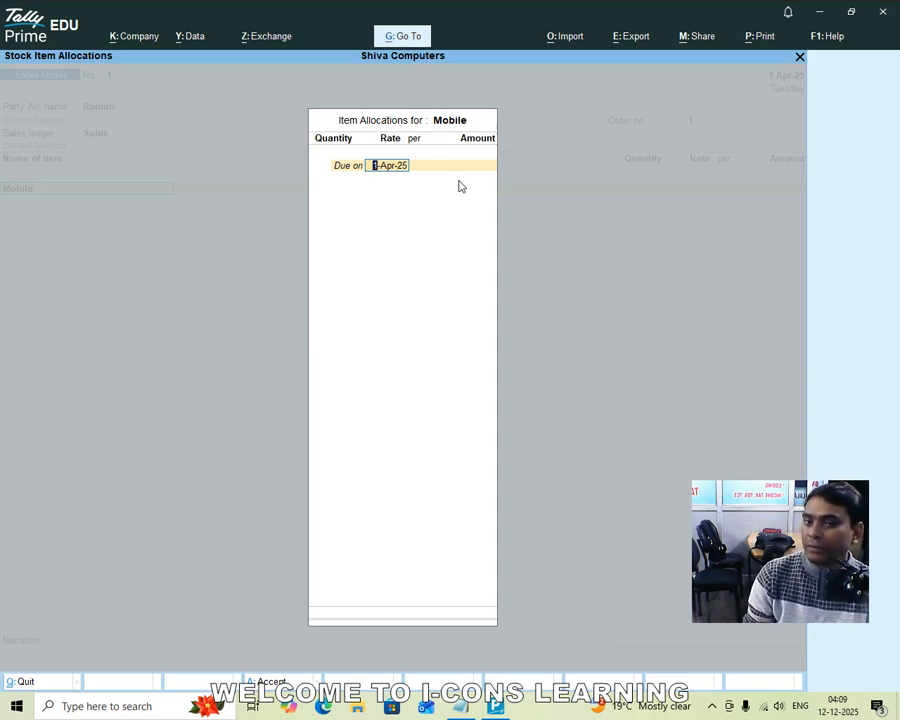
Step: Allocate 1 pcs of Mobile due in 2 days at a rate of 15,500 per pcs and accept the allocation
text(2)
key(Return)
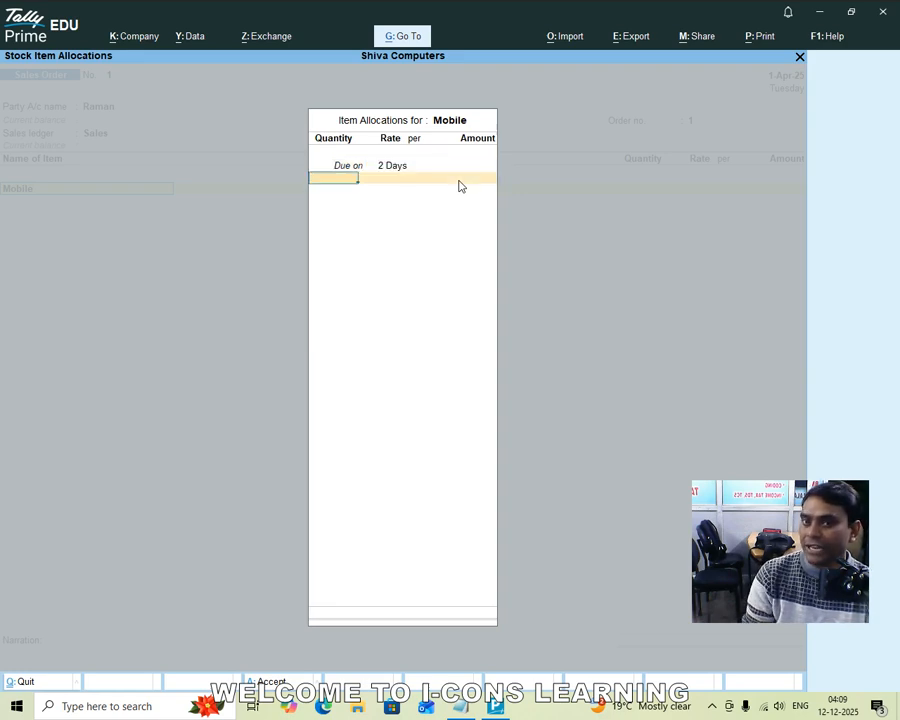
text(1)
key(Return)
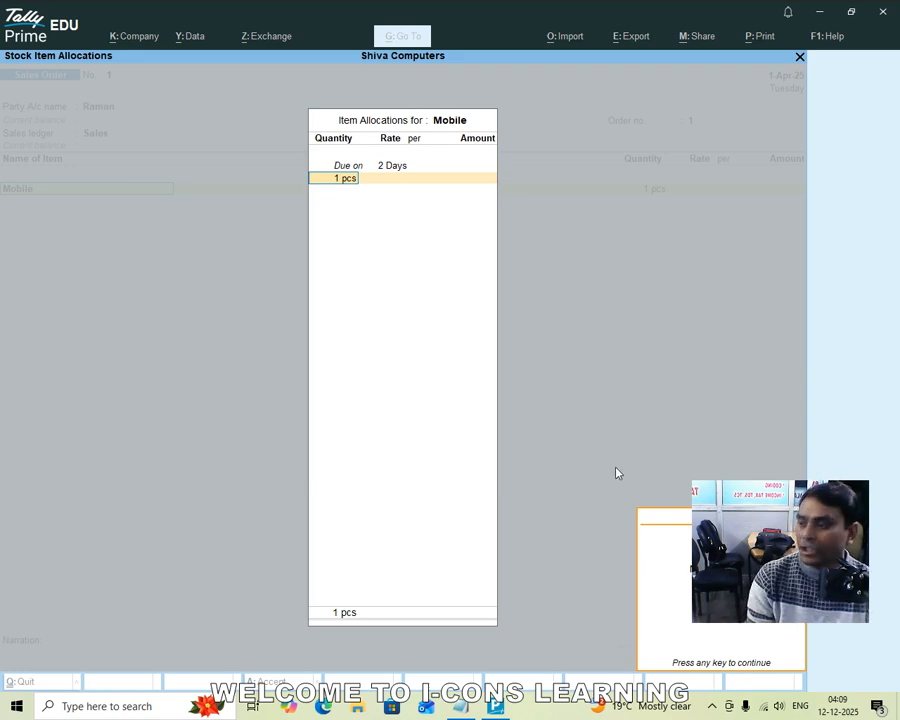
key(Return)
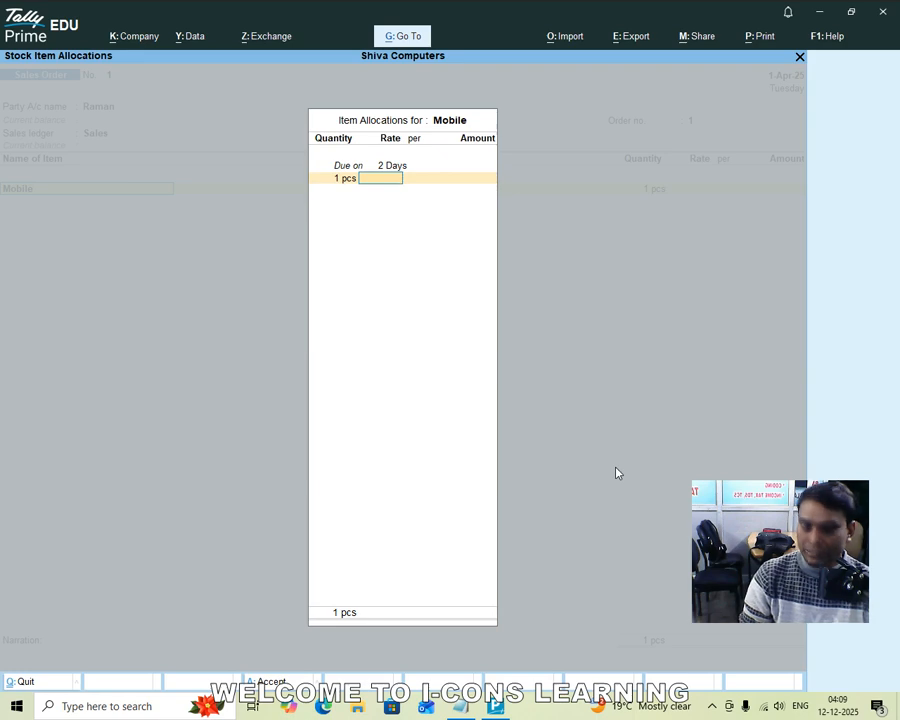
text(15,)
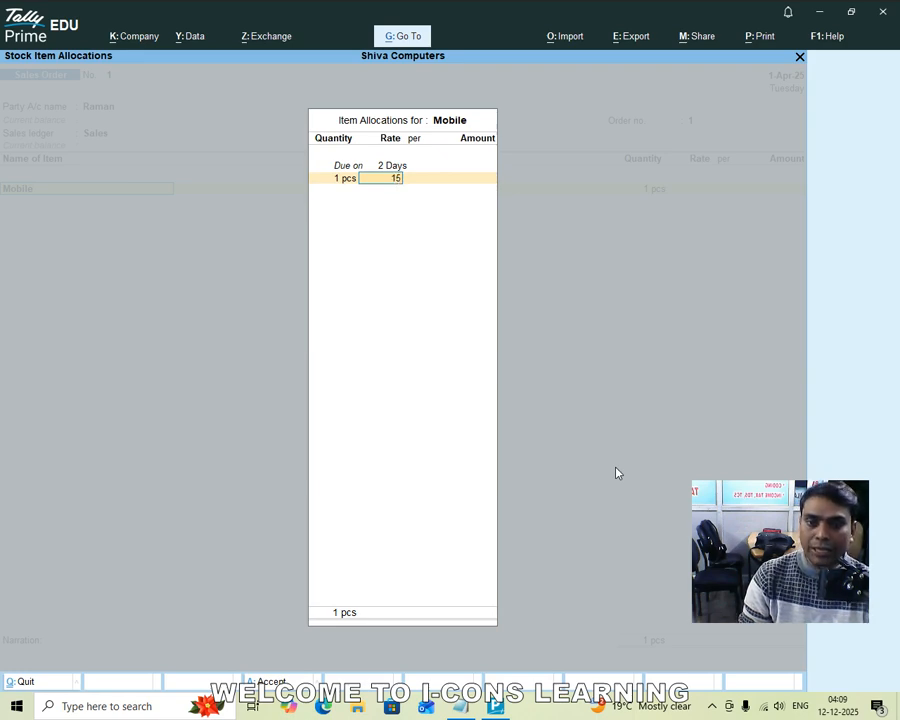
text(500)
key(Return)
key(Return)
key(Return)
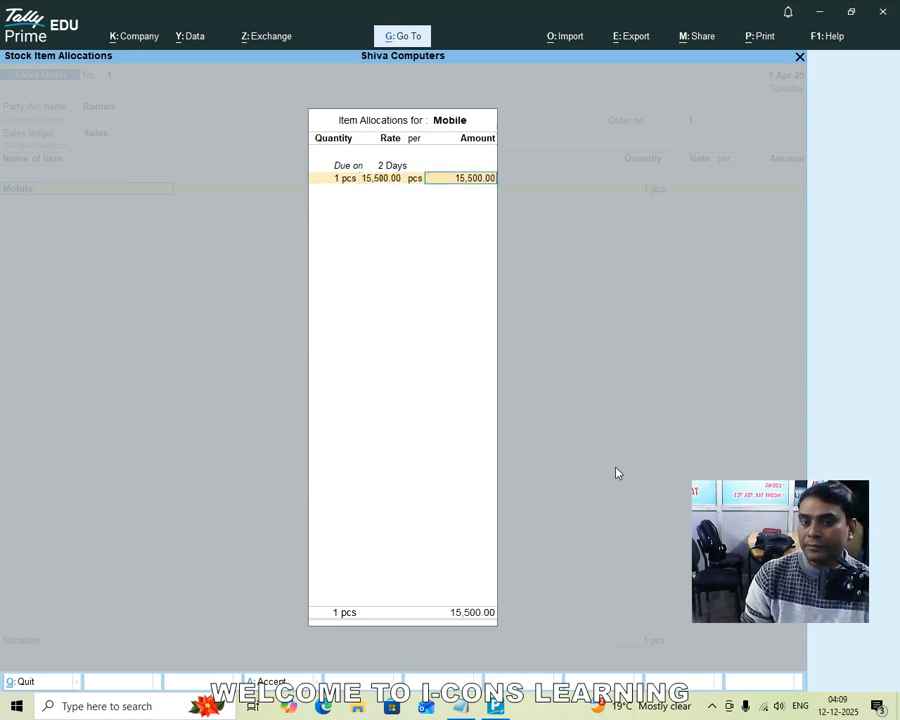
key(Return)
key(Return)
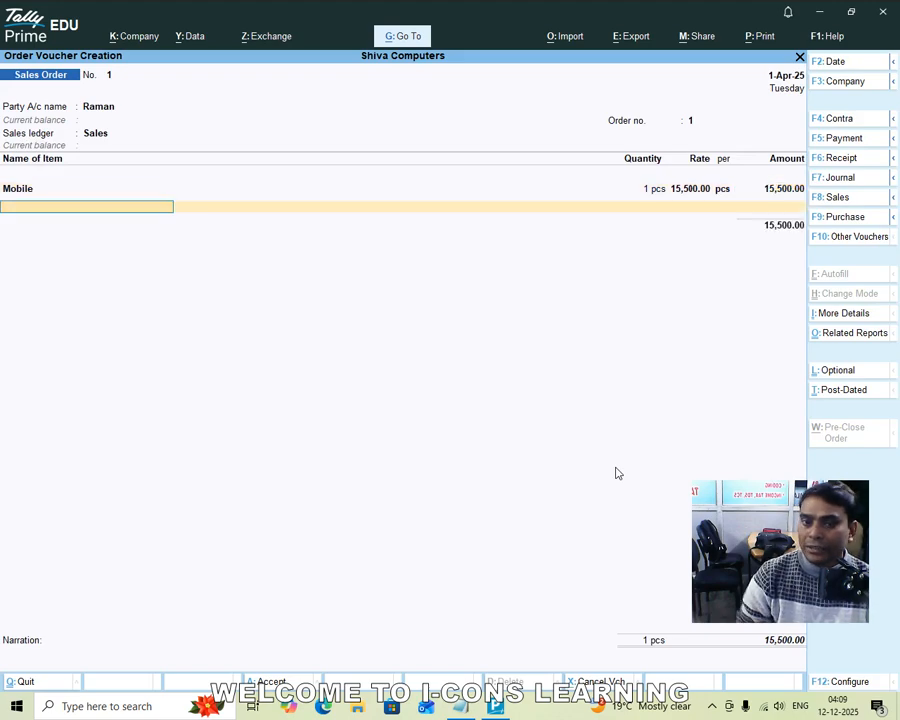
Step: End the item list, leave the narration blank and save the sales order
key(Return)
key(Return)
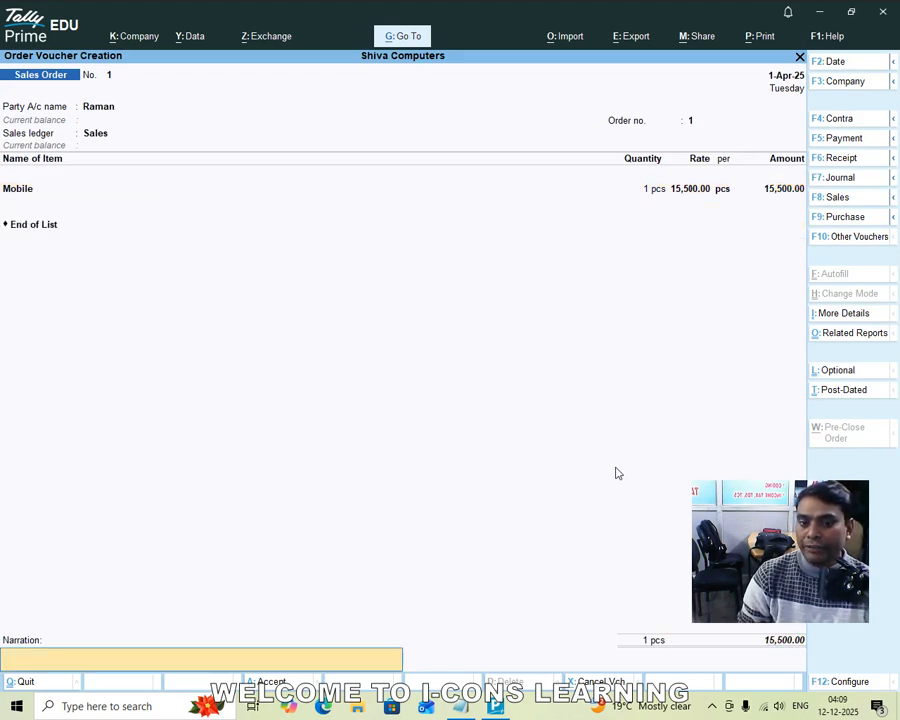
key(Return)
key(Return)
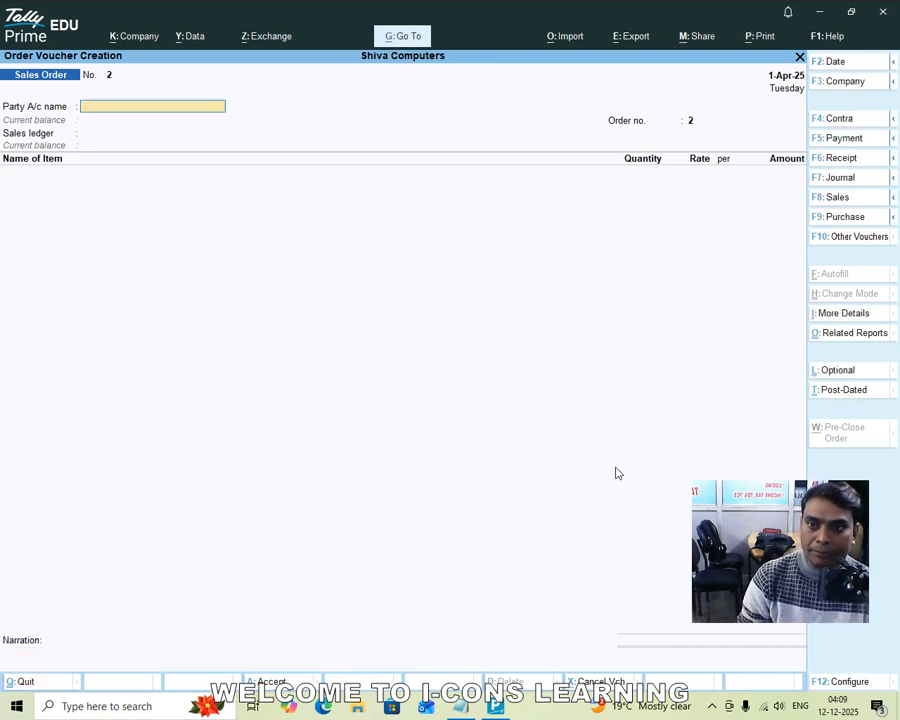
Step: Reopen the saved sales order and examine its print preview, then return to the print settings
key(Page_Up)
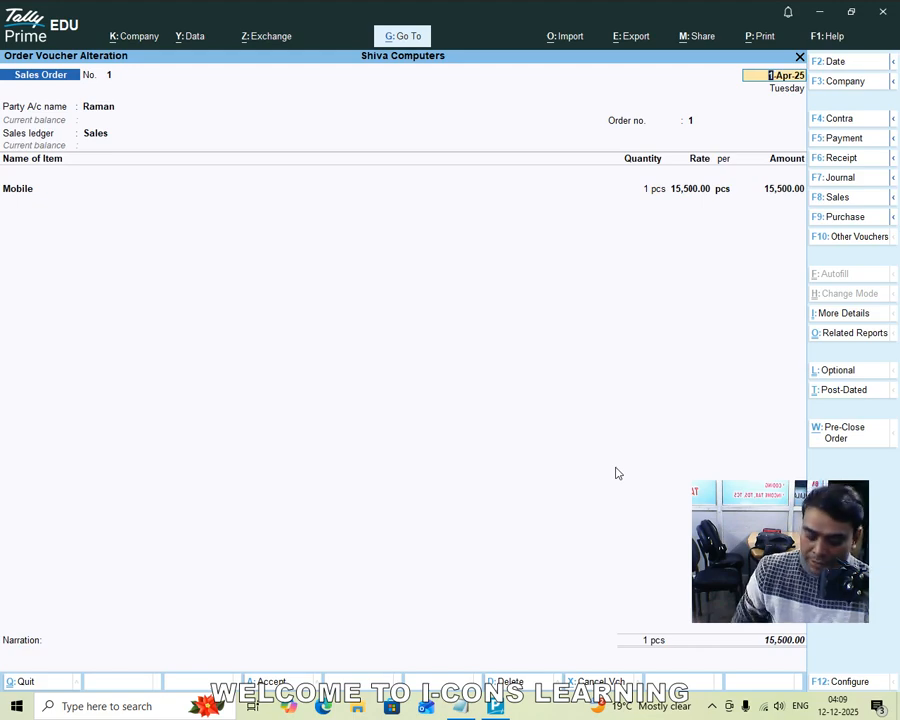
key(alt+p)
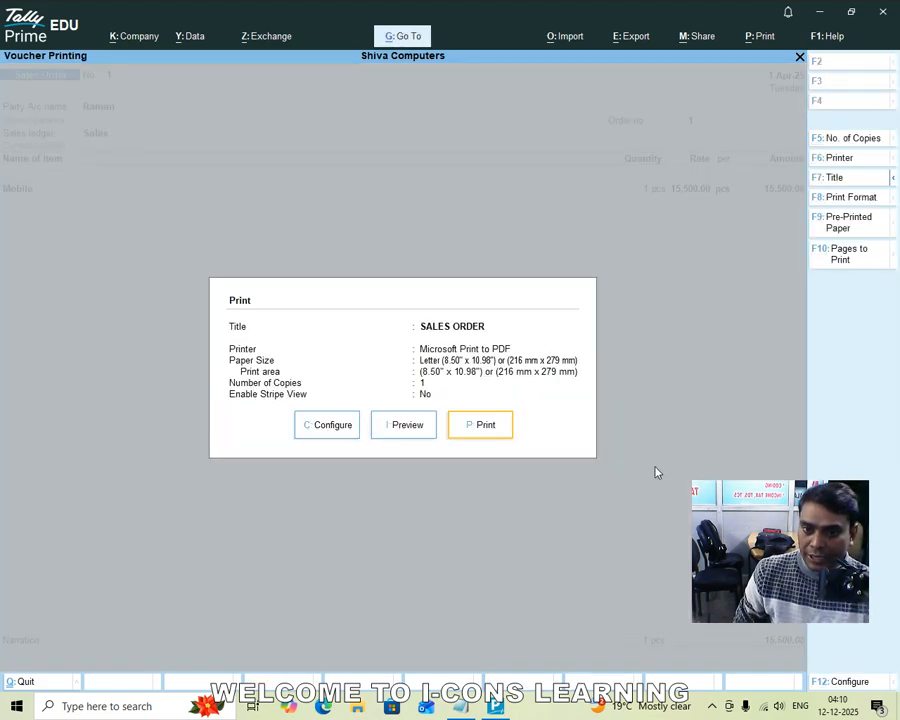
click(401, 428)
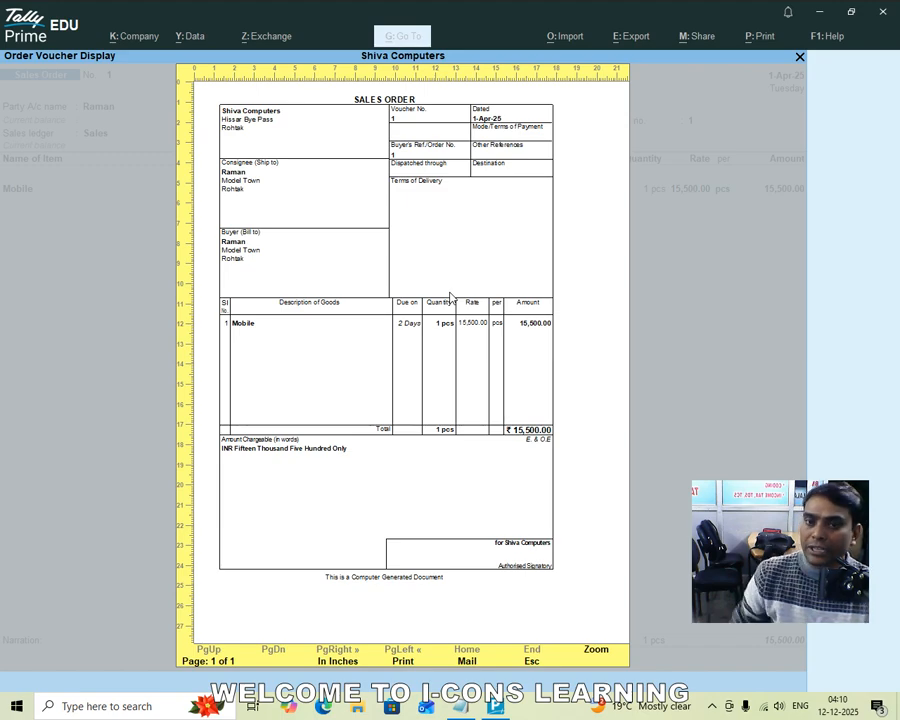
key(Escape)
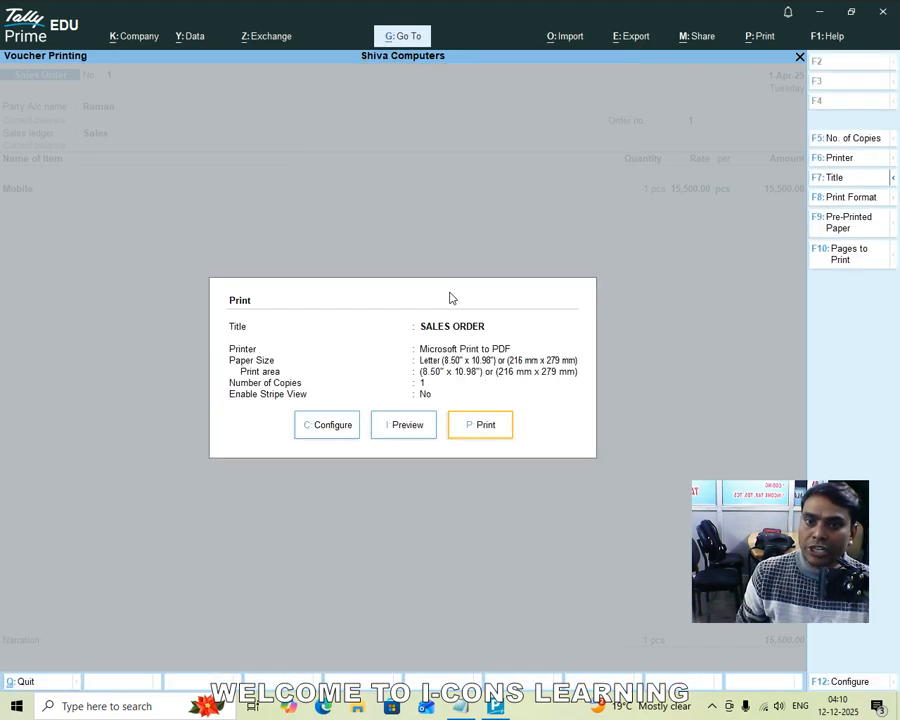
Step: Set Use Simple format to No in the sales order's print configuration
click(318, 427)
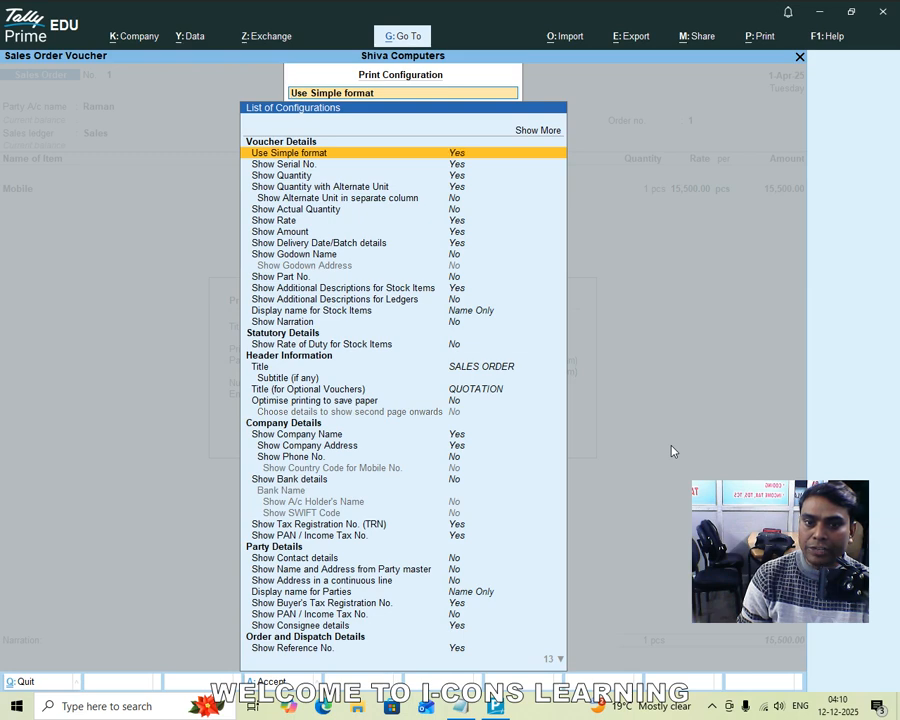
key(Down)
key(Down)
key(Down)
key(Down)
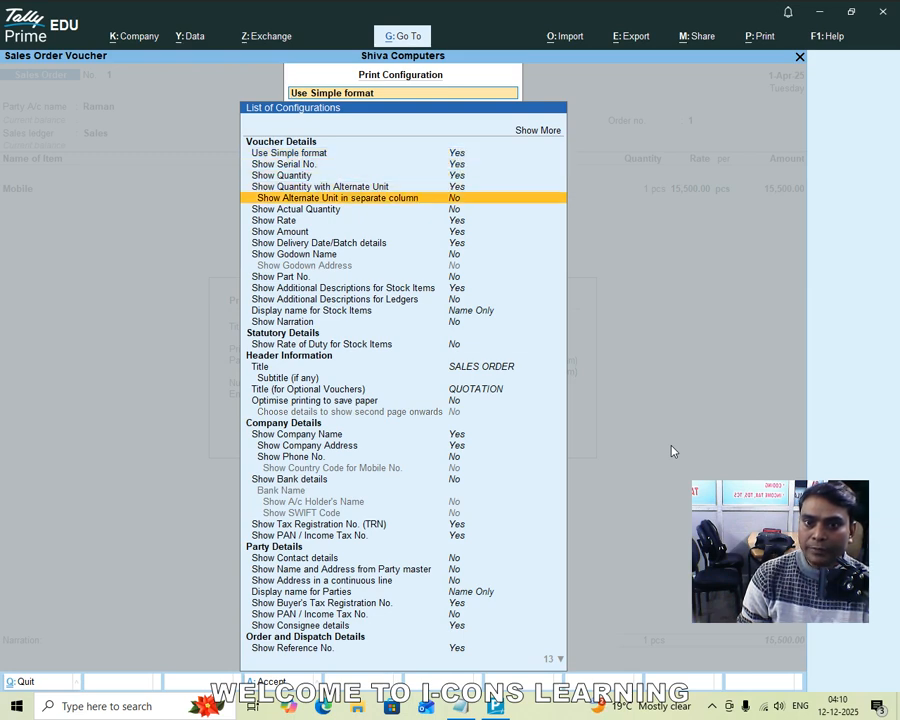
key(Up)
key(Up)
key(Up)
key(Up)
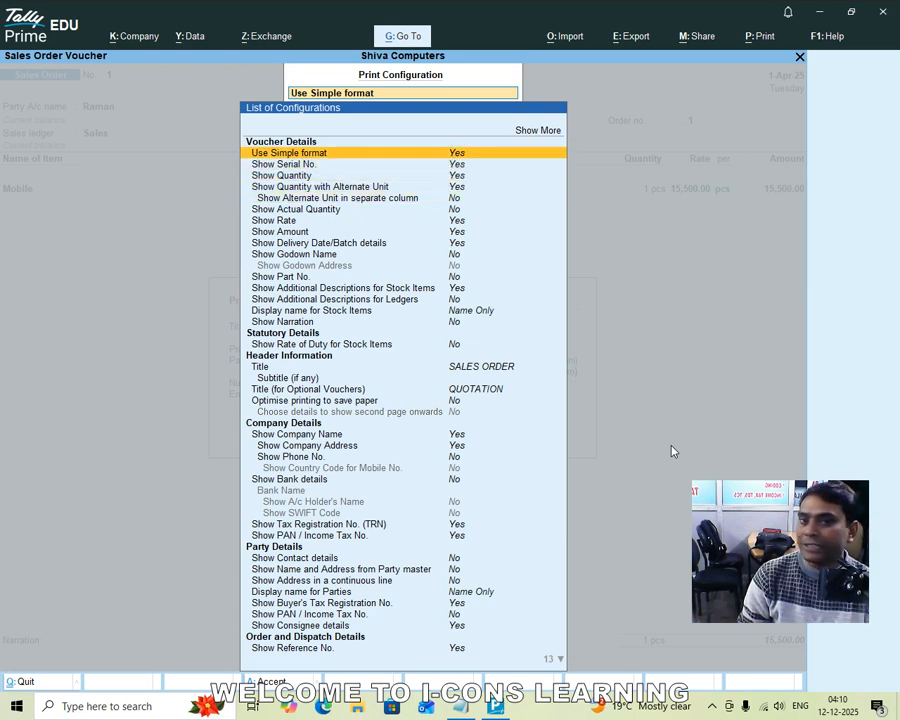
key(Return)
Step: Set the sales order's printed title to Quotation with a blank subtitle and close the print configuration
key(Down)
key(Down)
key(Down)
key(Down)
key(Down)
key(Down)
key(Down)
key(Down)
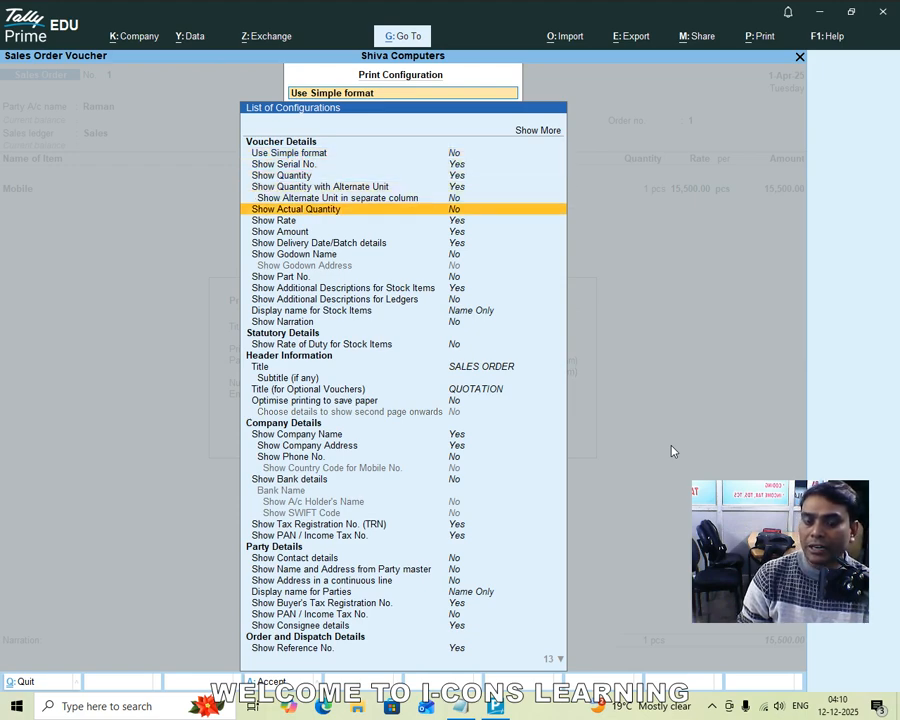
key(Down)
key(Down)
key(Down)
key(Down)
key(Down)
key(Down)
key(Down)
key(Down)
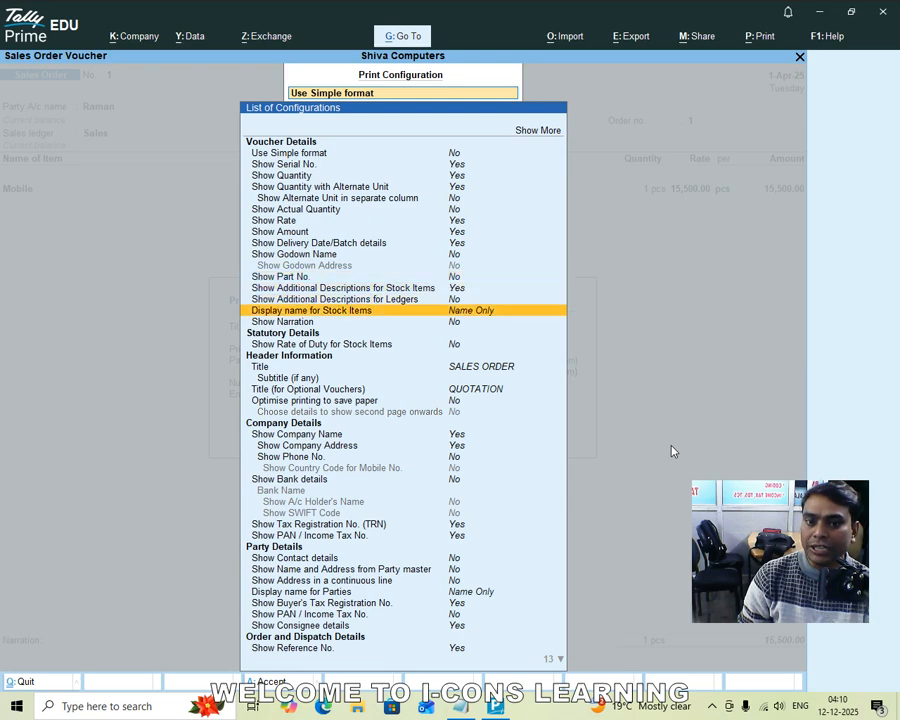
key(Down)
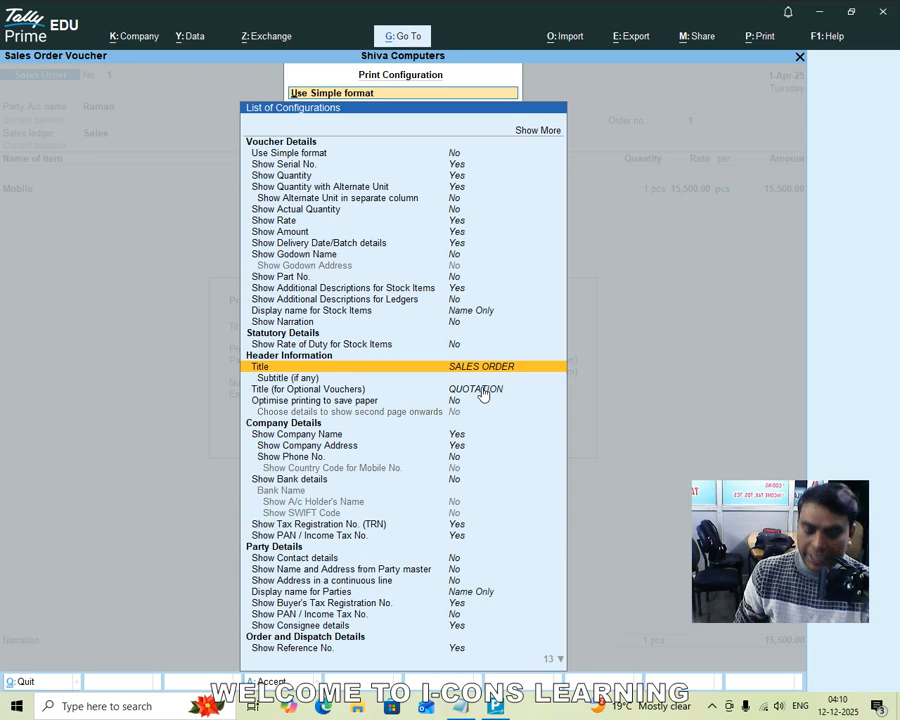
key(Return)
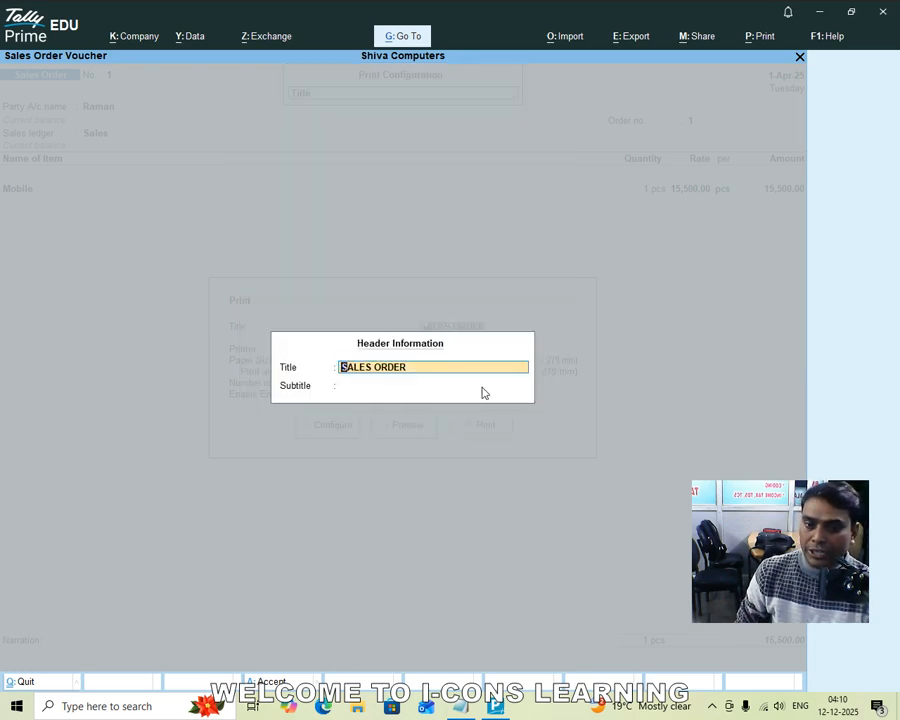
text(Qu)
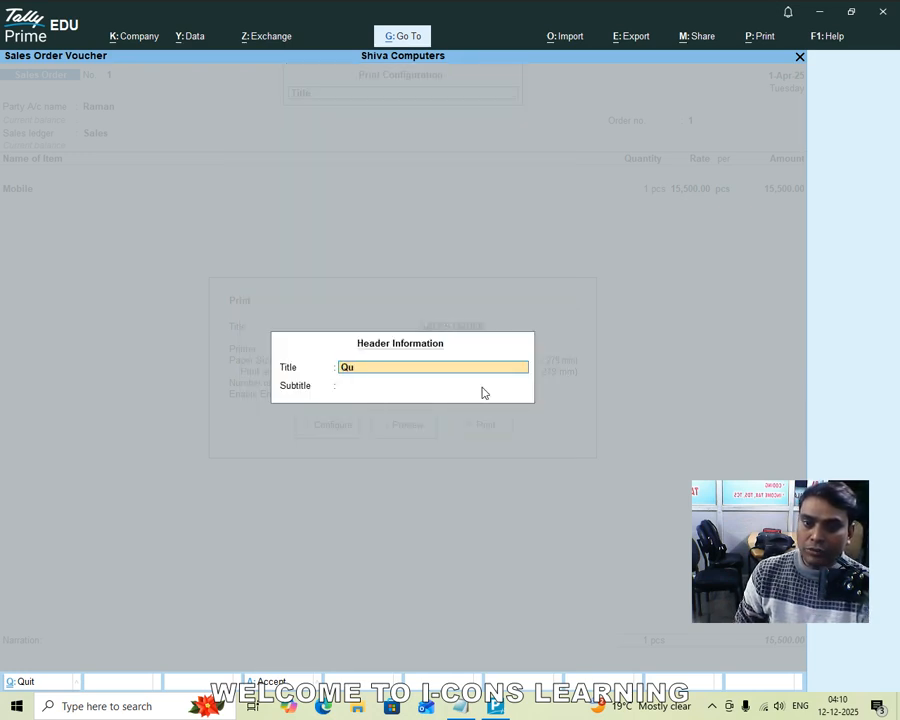
text(otation)
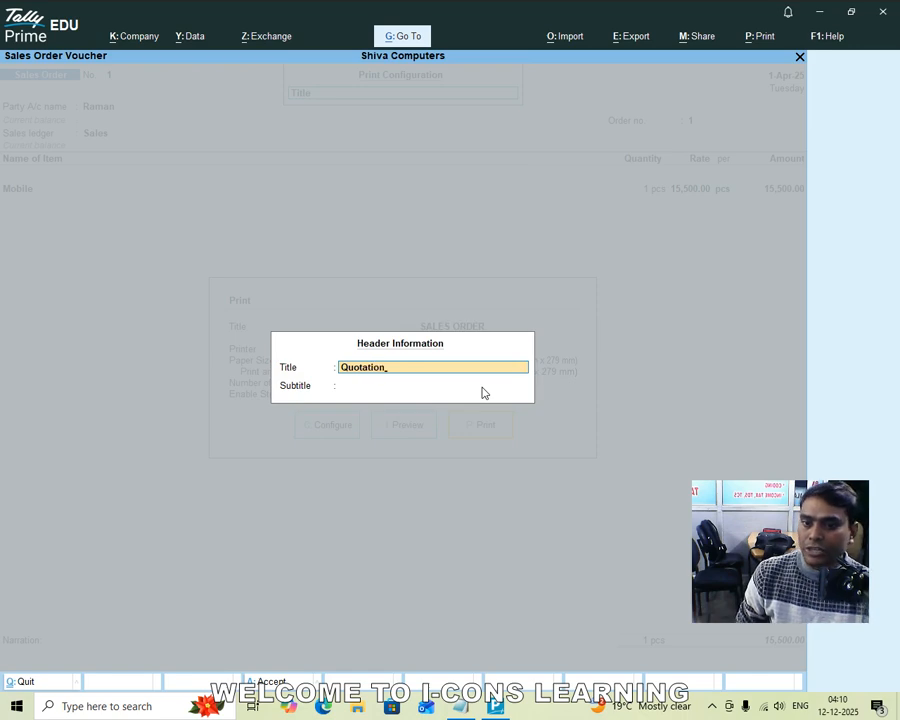
key(Return)
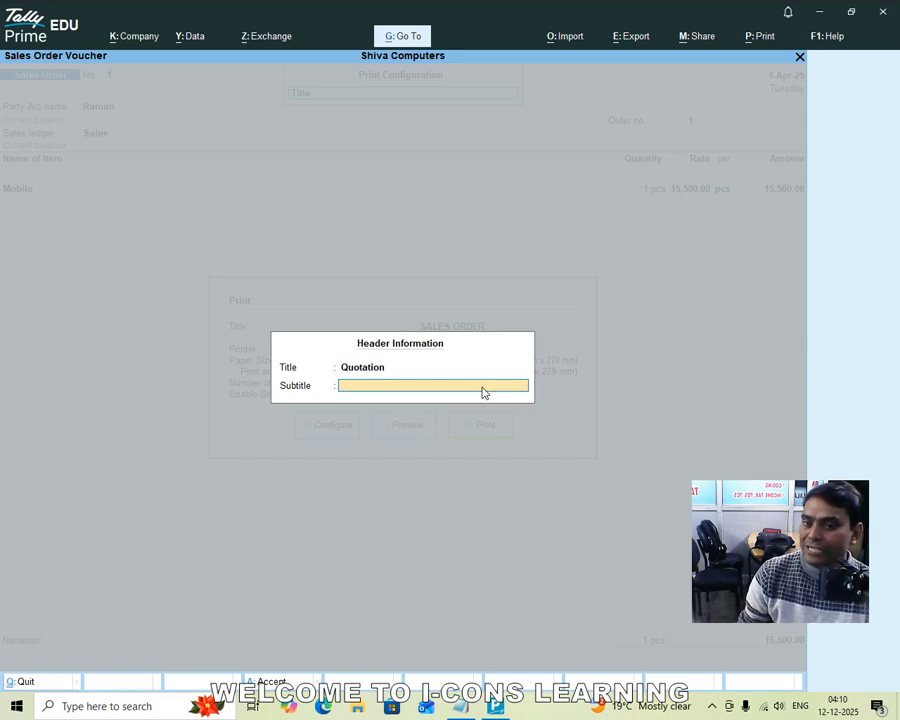
key(Return)
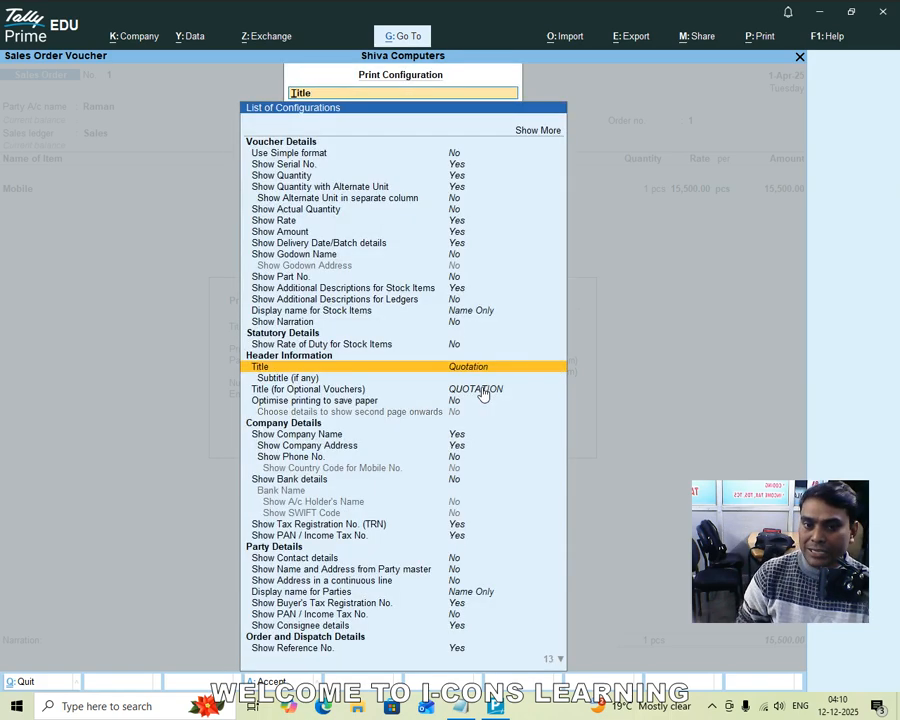
key(Return)
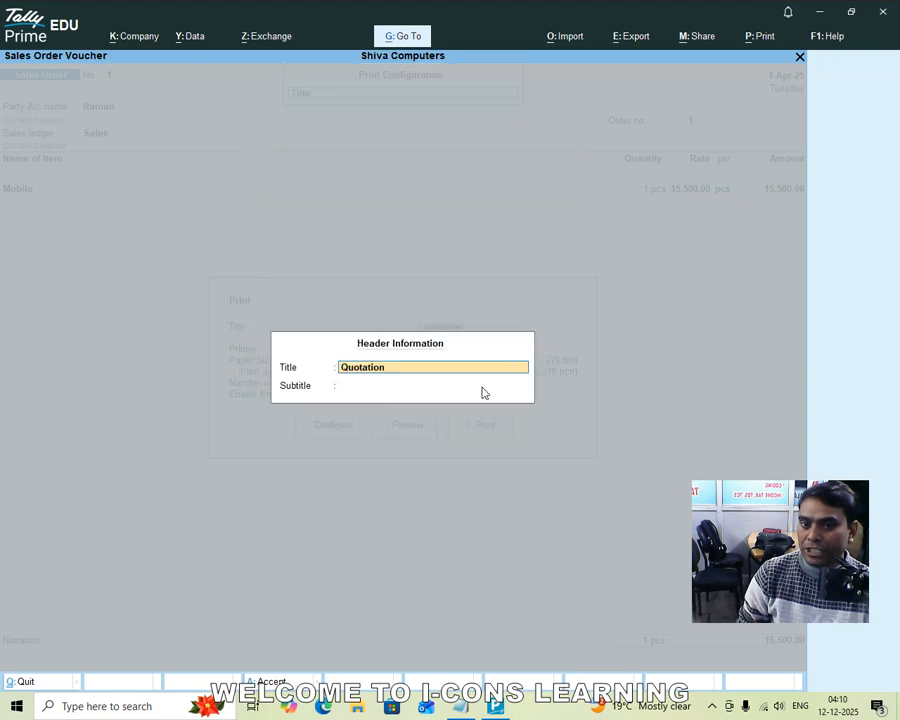
key(Return)
key(Return)
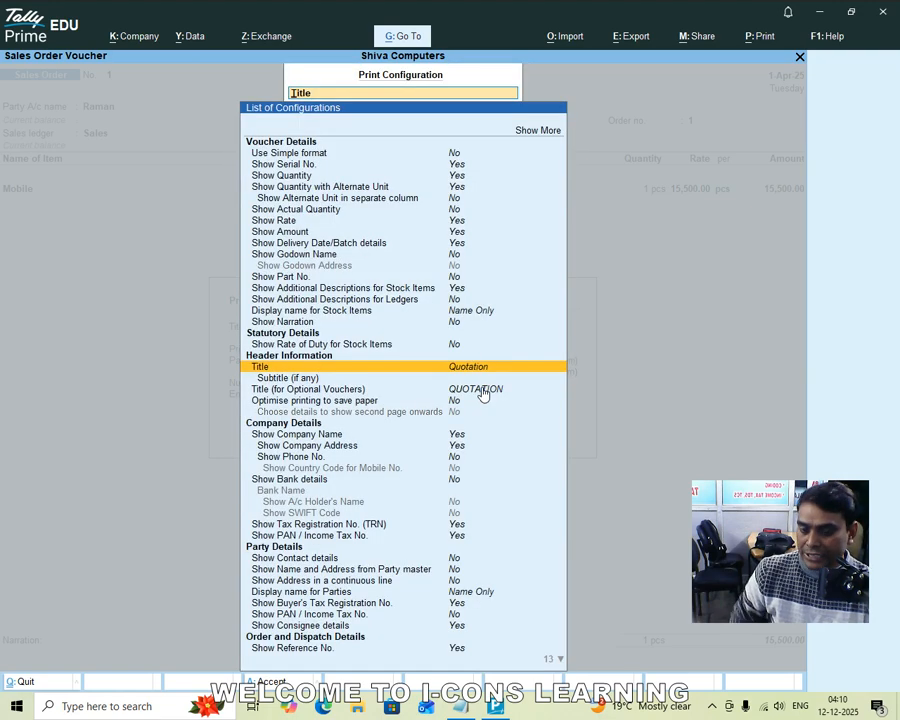
key(Escape)
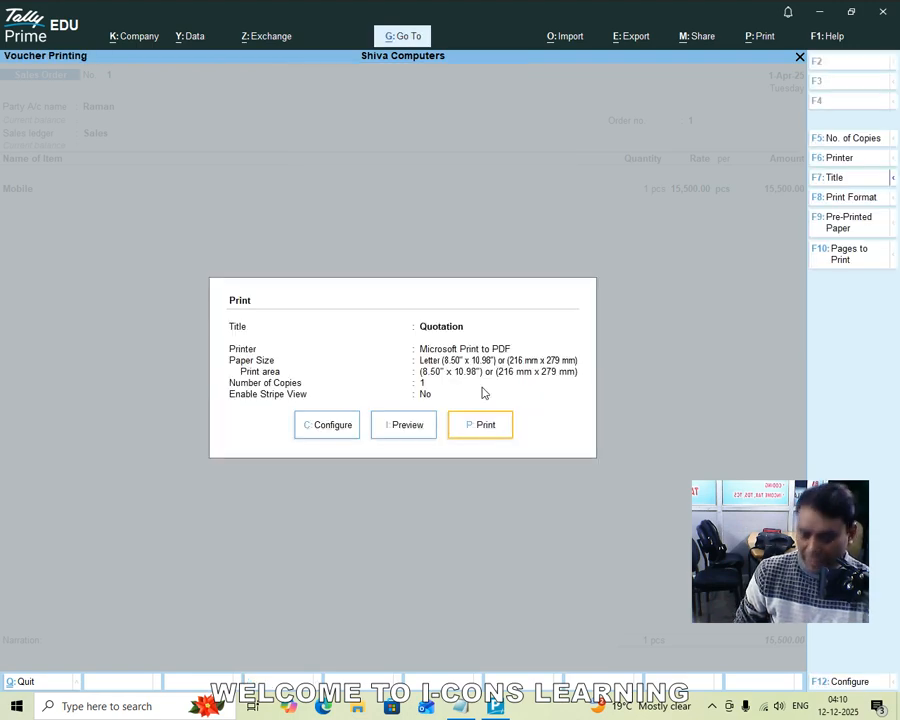
Step: Examine the order's print preview enlarged, then return to the voucher and save the sales order
key(i)
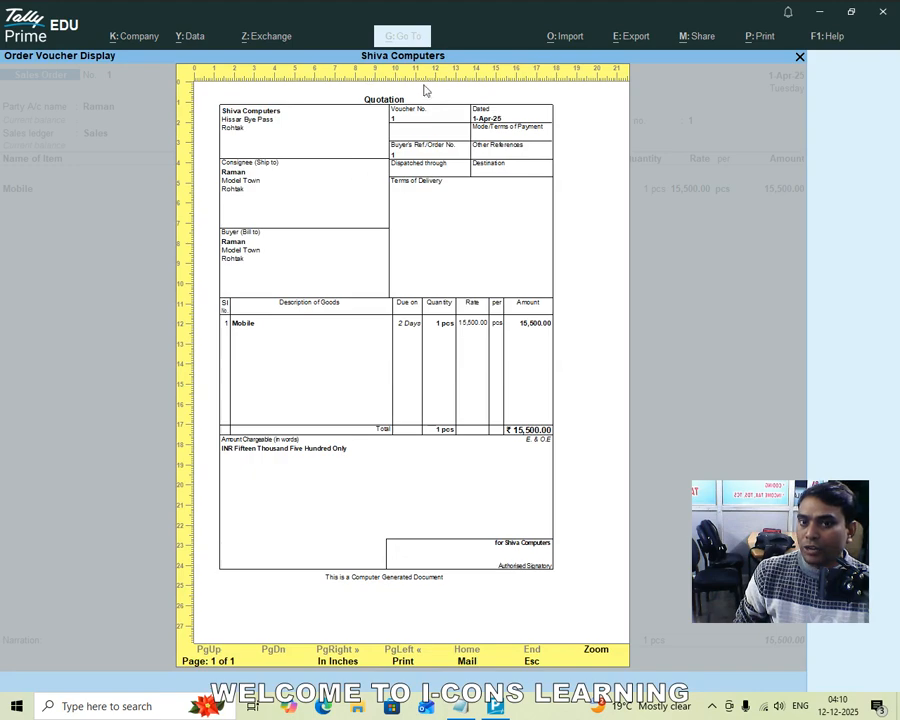
click(378, 124)
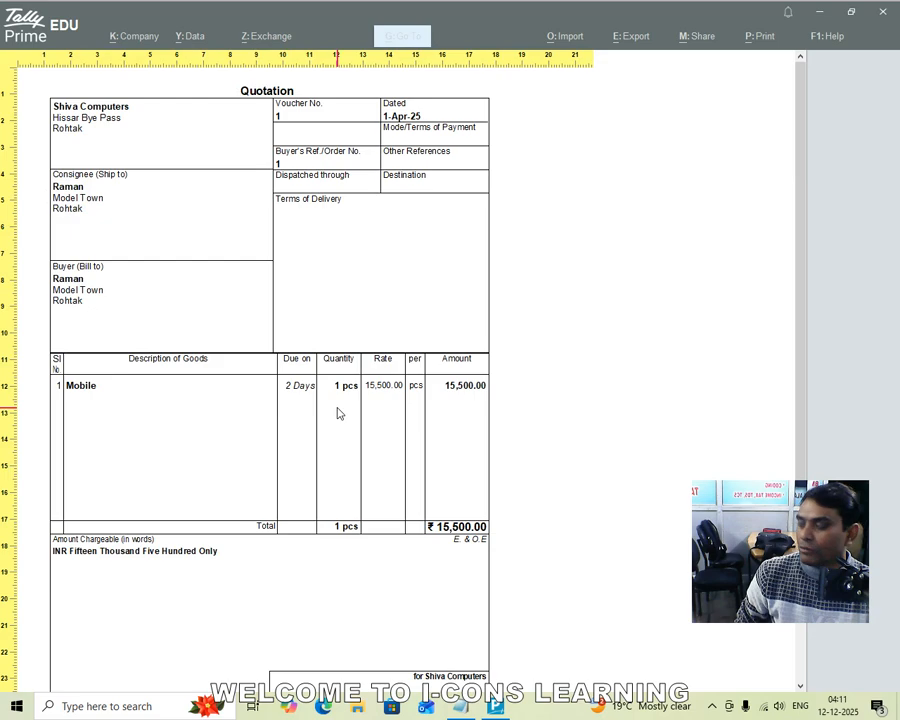
key(Escape)
key(Escape)
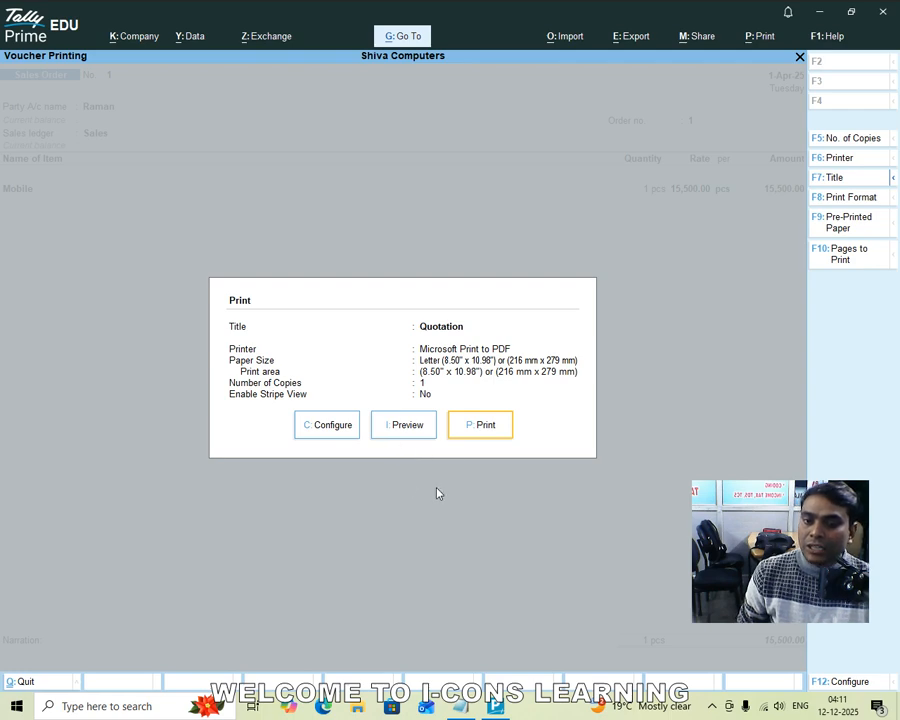
key(Escape)
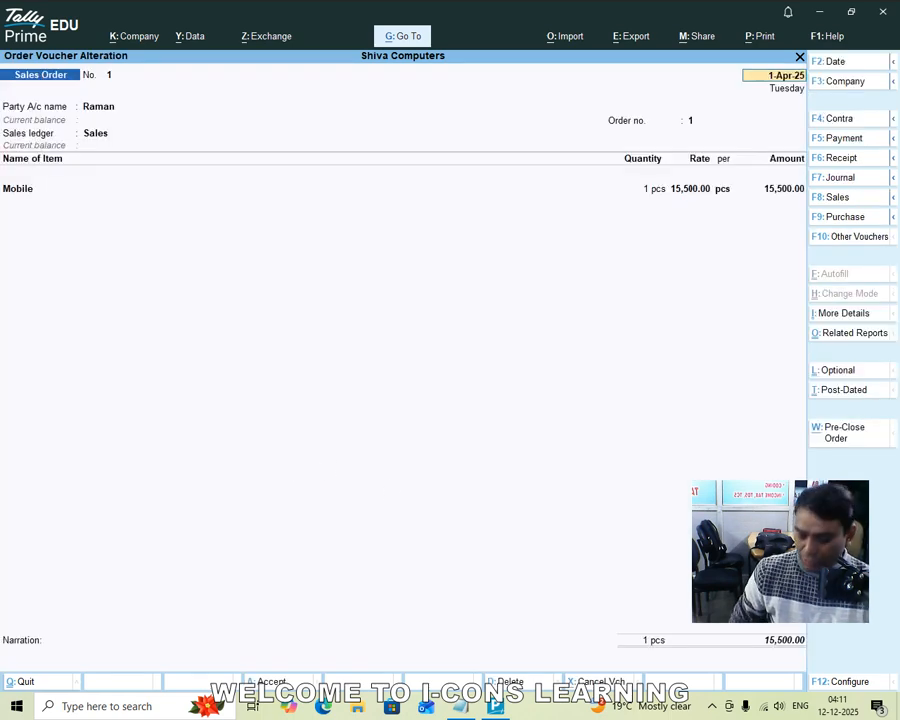
key(ctrl+a)
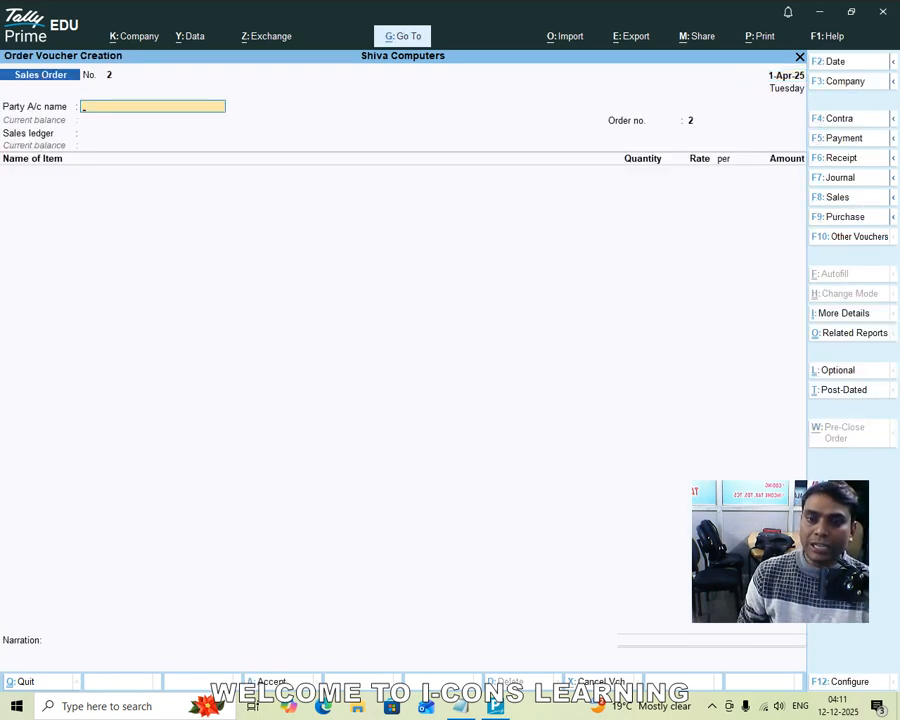
Step: Leave order entry, check the Stock Summary report for the sold item, then return to the Gateway of Tally
key(Escape)
key(Down)
key(Down)
key(Down)
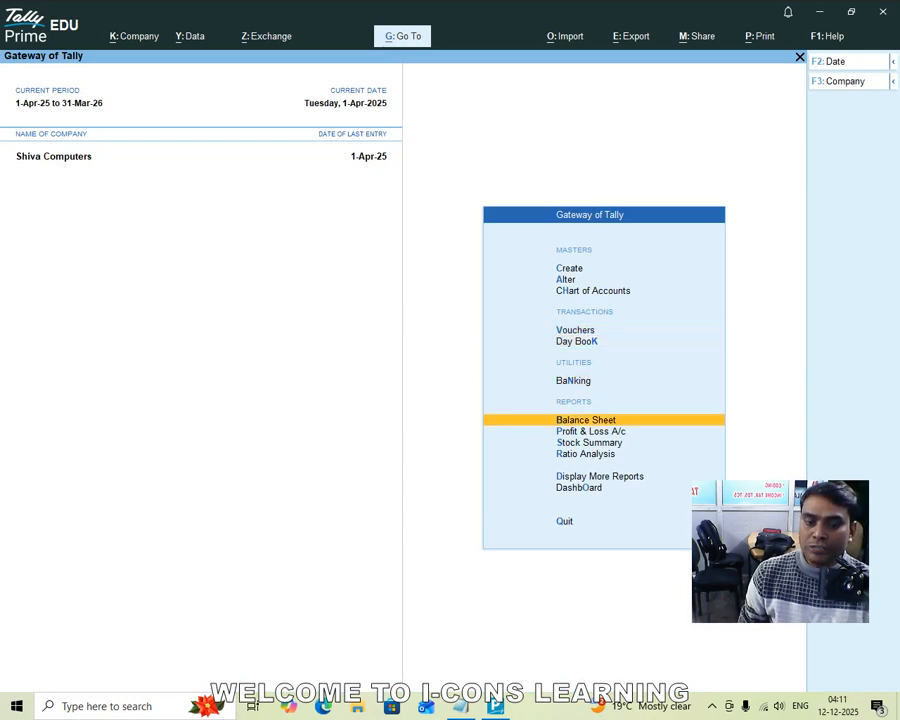
key(Down)
key(Down)
key(Return)
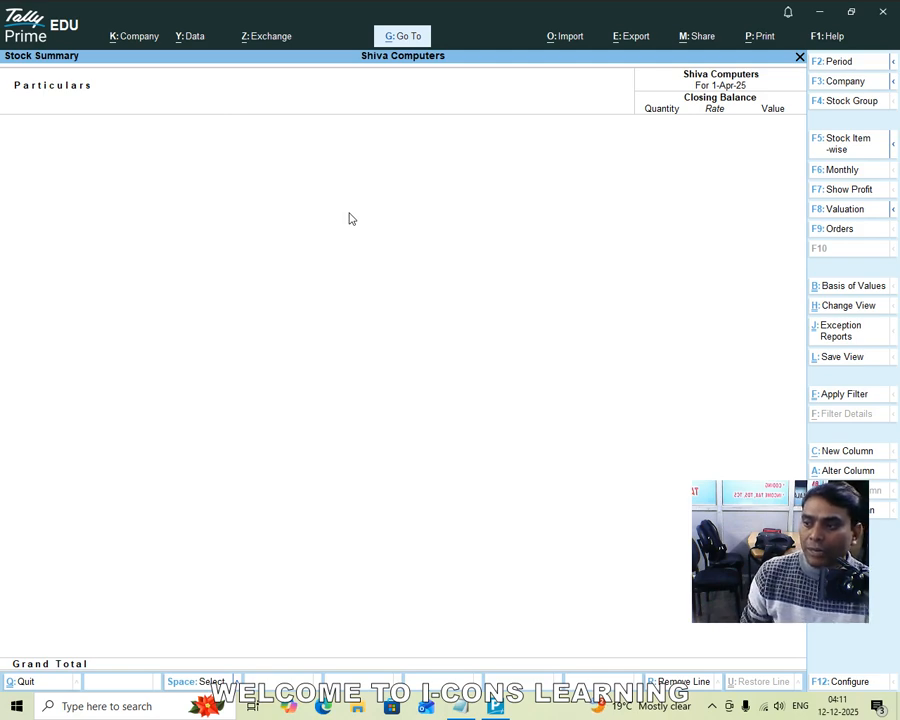
key(Escape)
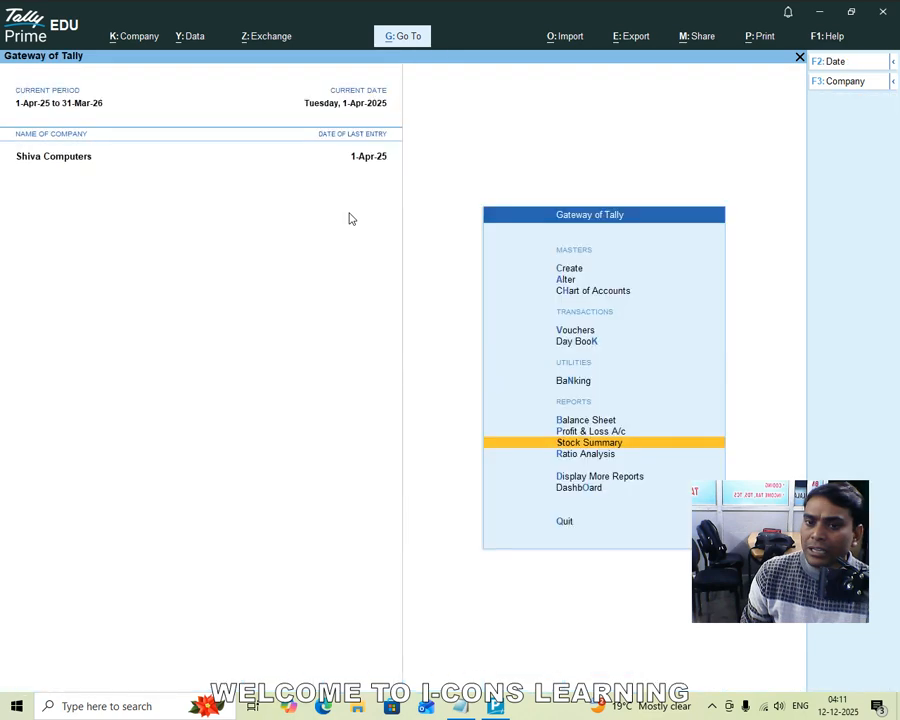
key(Escape)
key(Escape)
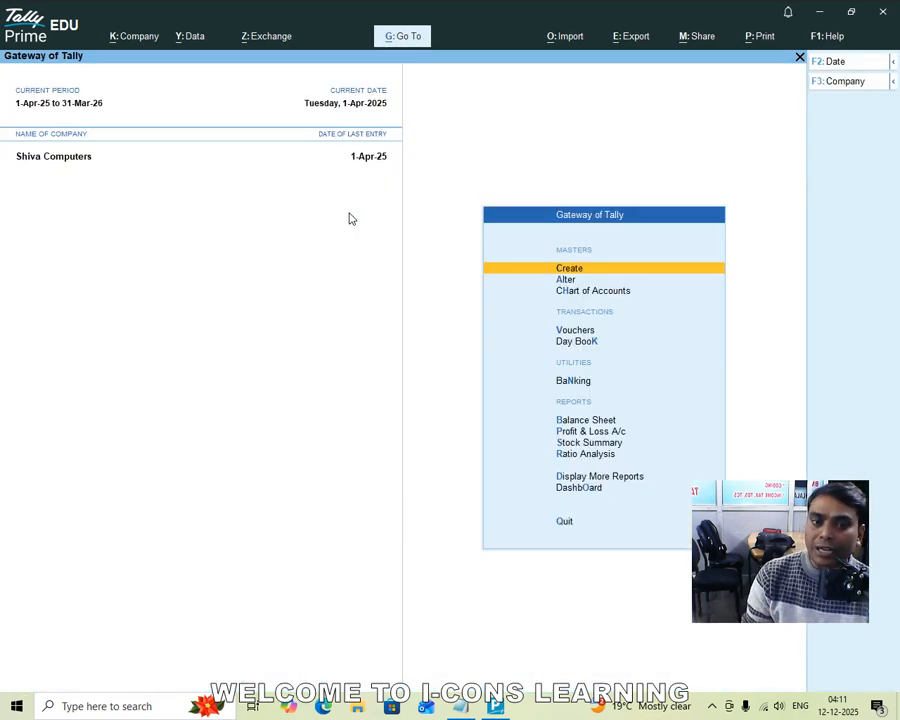
Step: Open voucher entry and switch to a new Sales voucher
key(Down)
key(Down)
key(Down)
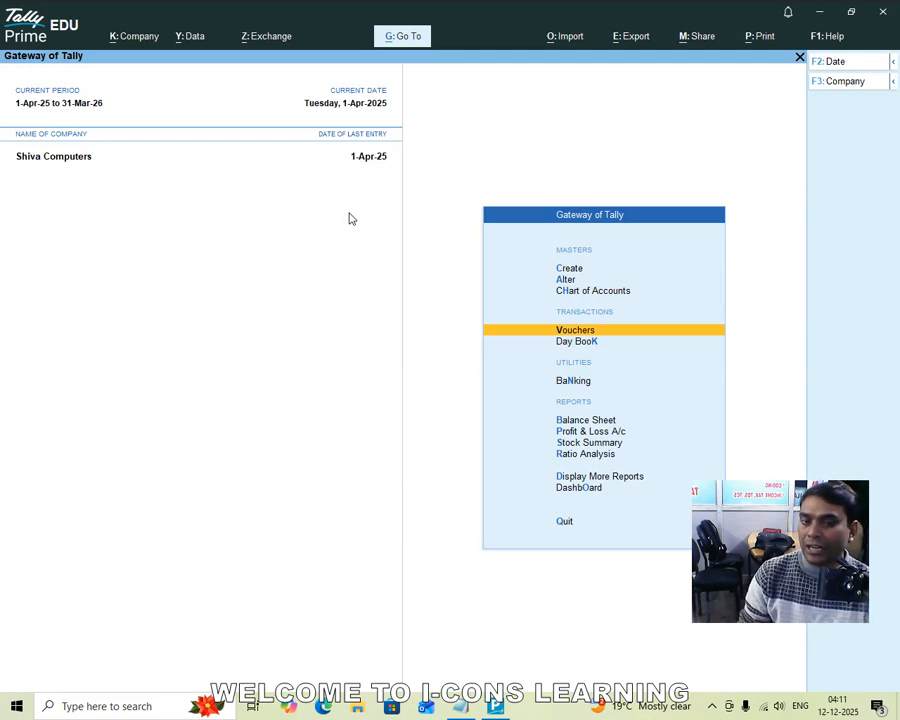
key(Return)
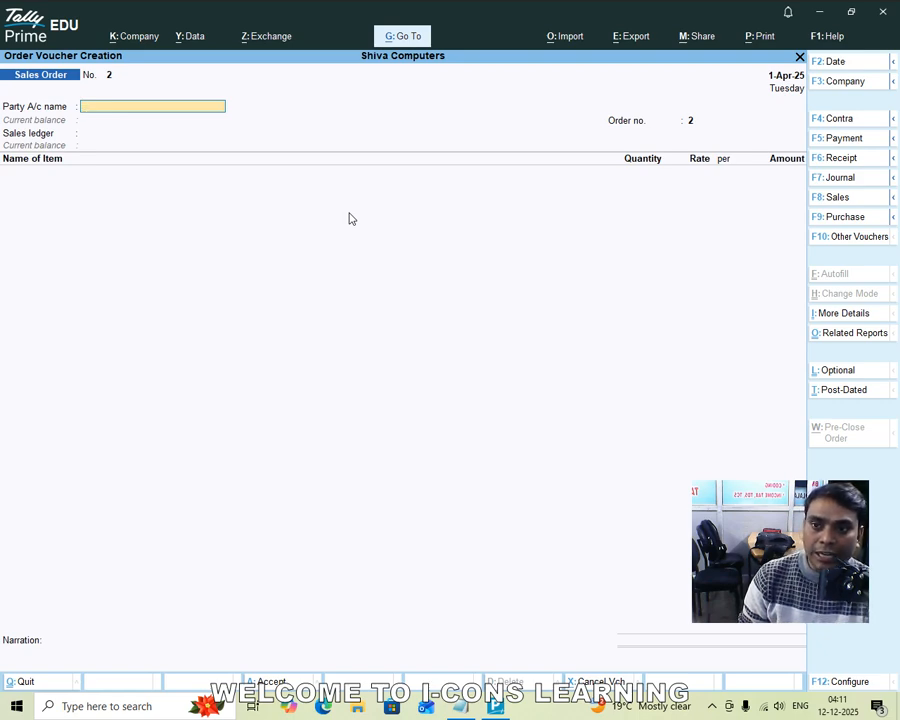
key(F8)
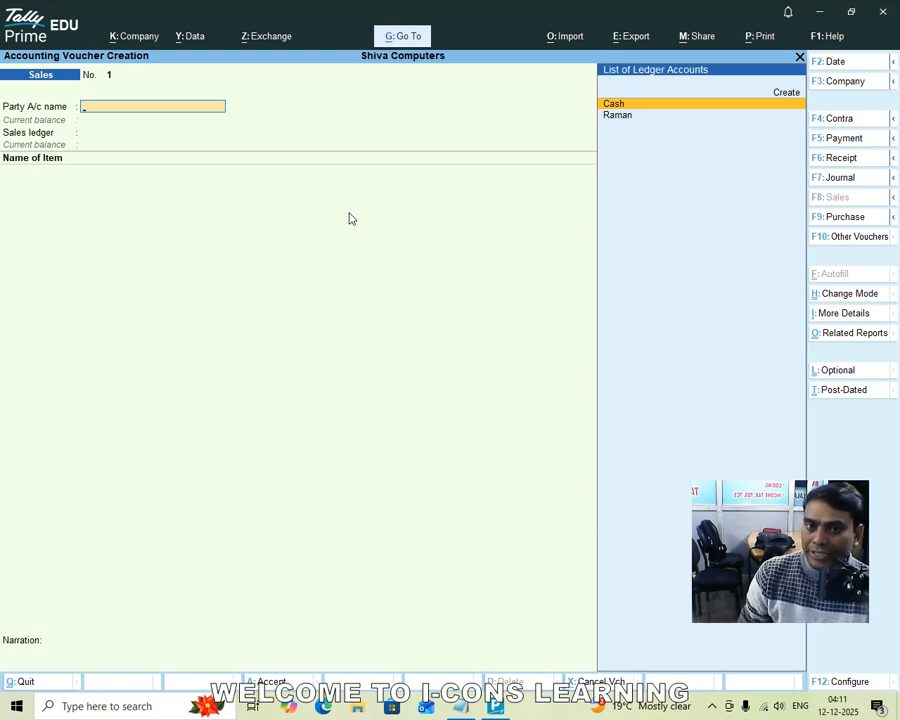
Step: Choose the customer's ledger as party, accept the blank dispatch details and default buyer details, and select the Sales ledger
key(Down)
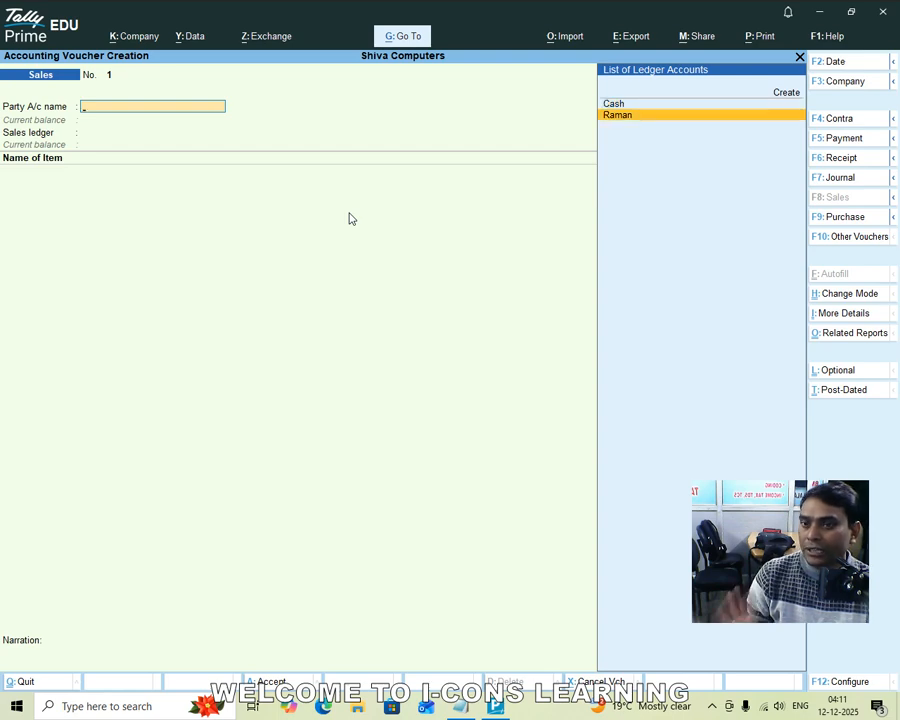
key(Return)
key(Return)
key(Return)
key(Return)
key(Return)
key(Return)
key(Return)
key(Return)
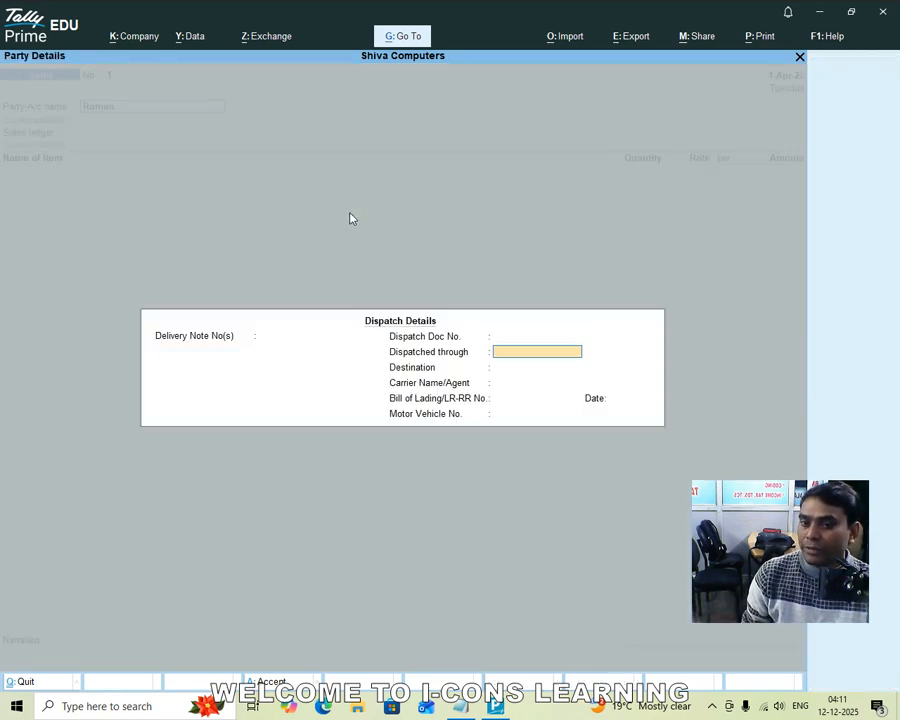
key(Return)
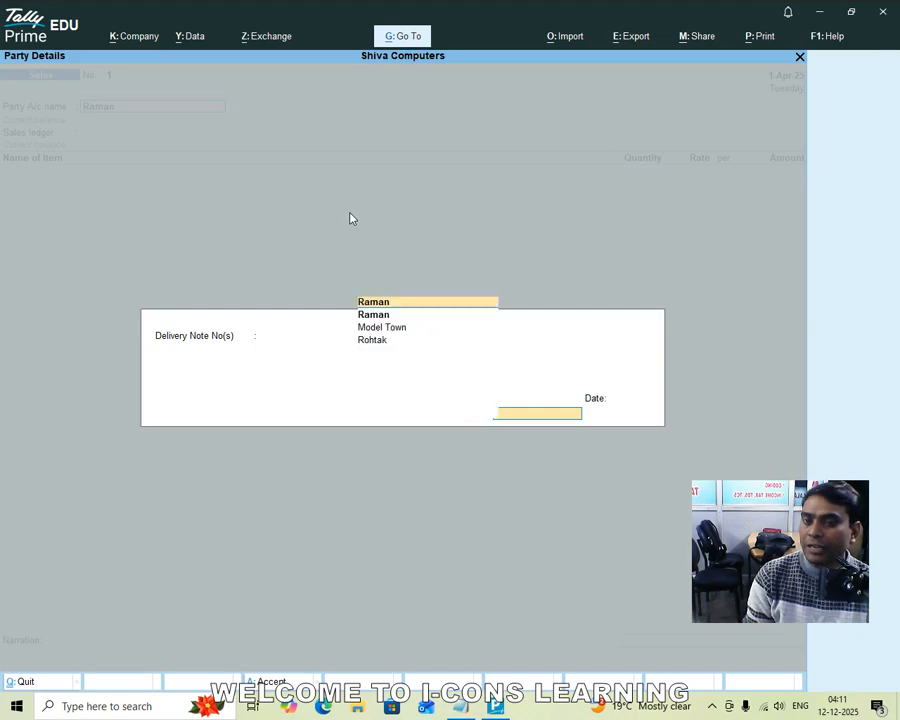
key(Return)
key(Return)
key(Return)
key(Return)
key(Return)
key(Return)
key(Return)
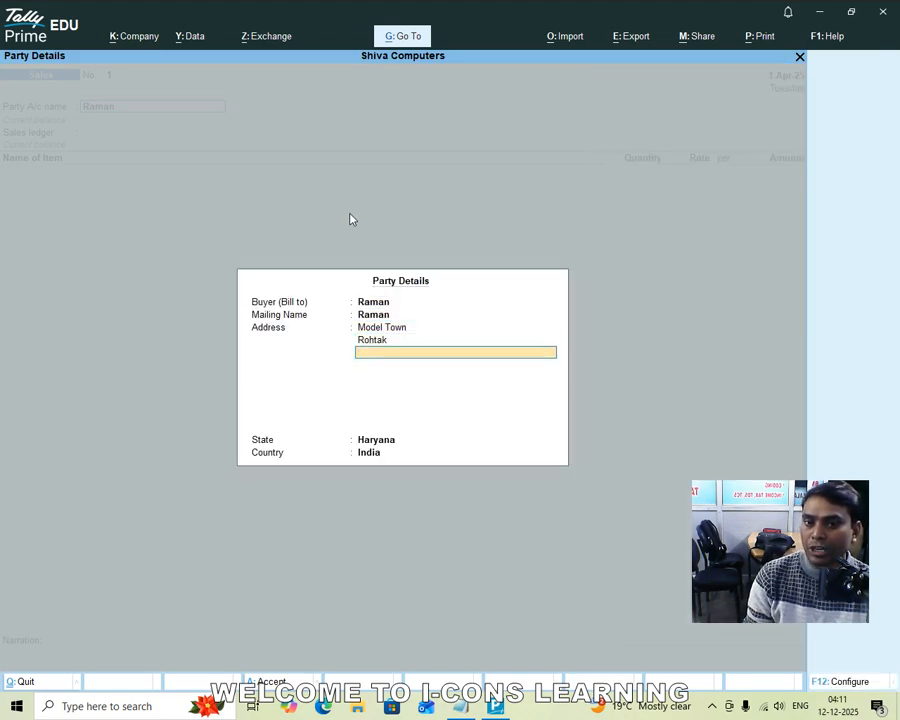
key(Return)
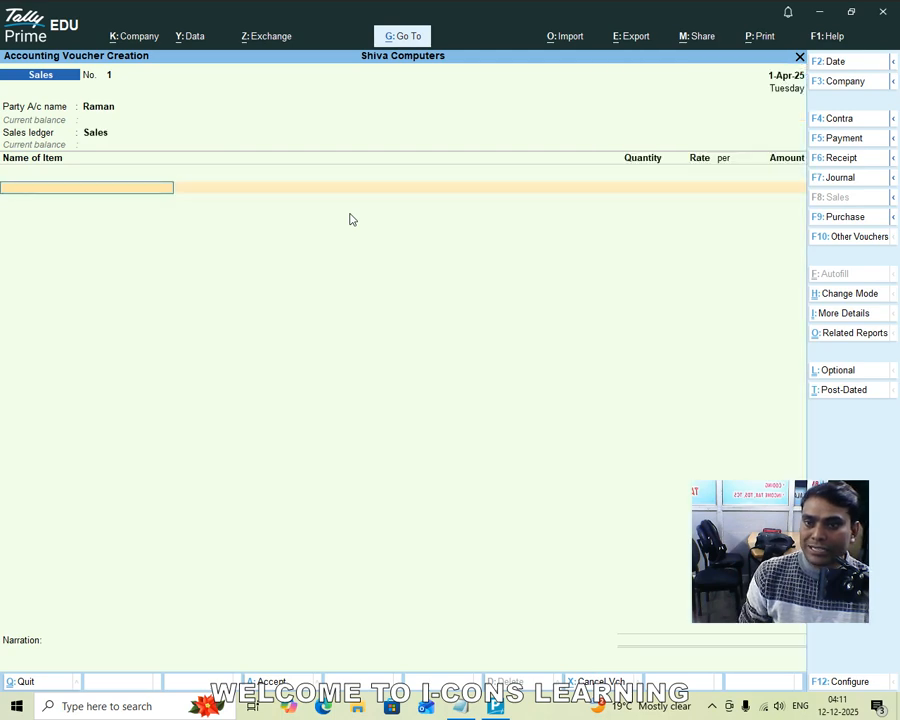
Step: Add the Mobile item against the pending order due 3-Apr-25, accepting 1 pcs at 15,500.00 per pcs
key(Down)
key(Return)
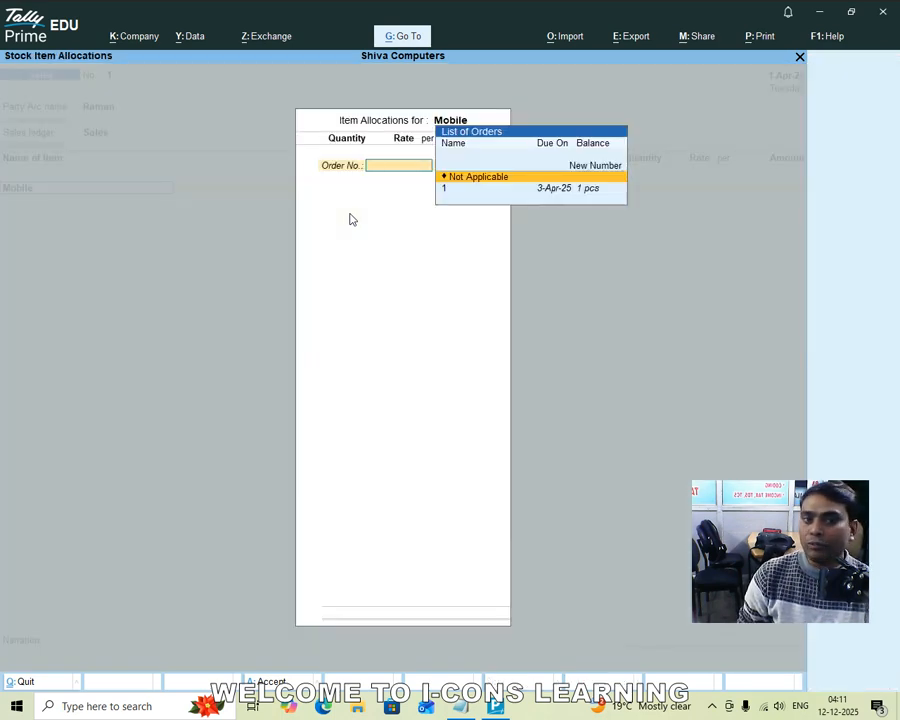
key(Down)
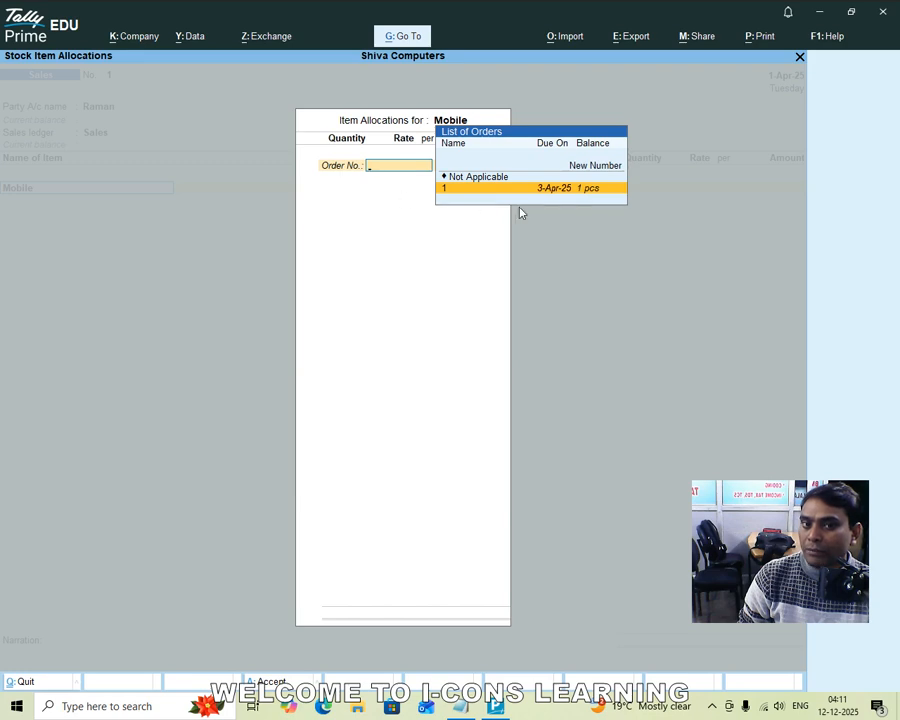
key(Return)
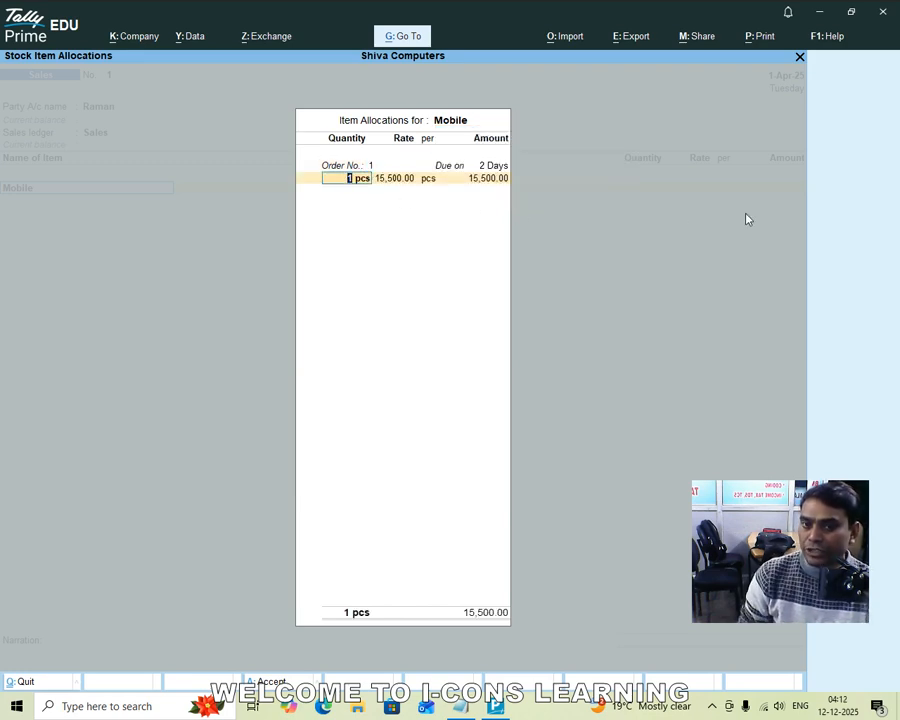
key(Return)
key(Return)
key(Return)
key(Return)
key(Return)
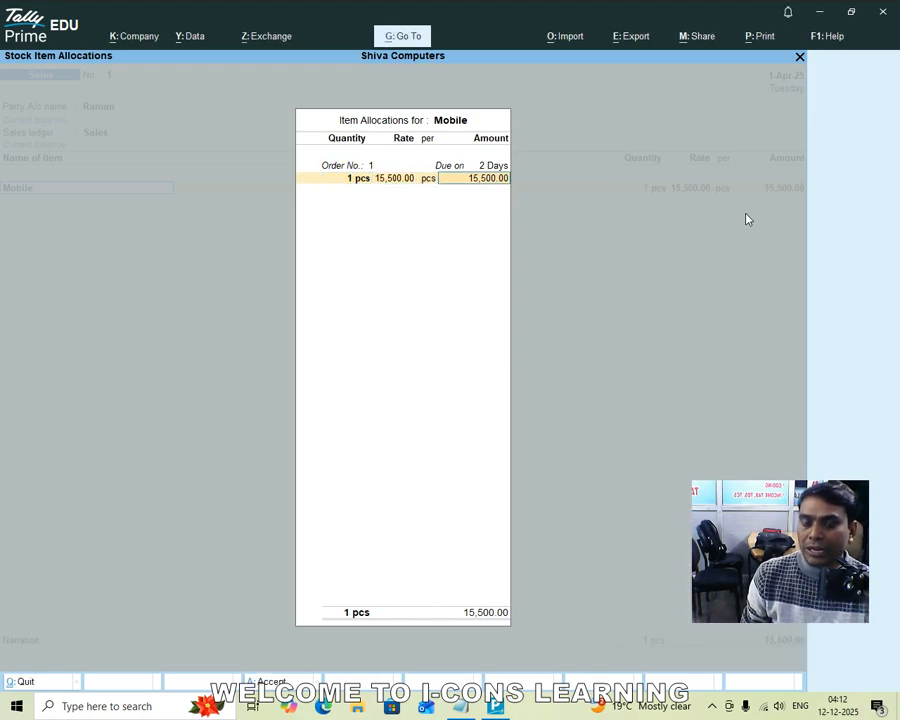
key(Return)
key(Return)
Step: End the item list, leave the narration blank and save the sales voucher
key(Return)
key(Return)
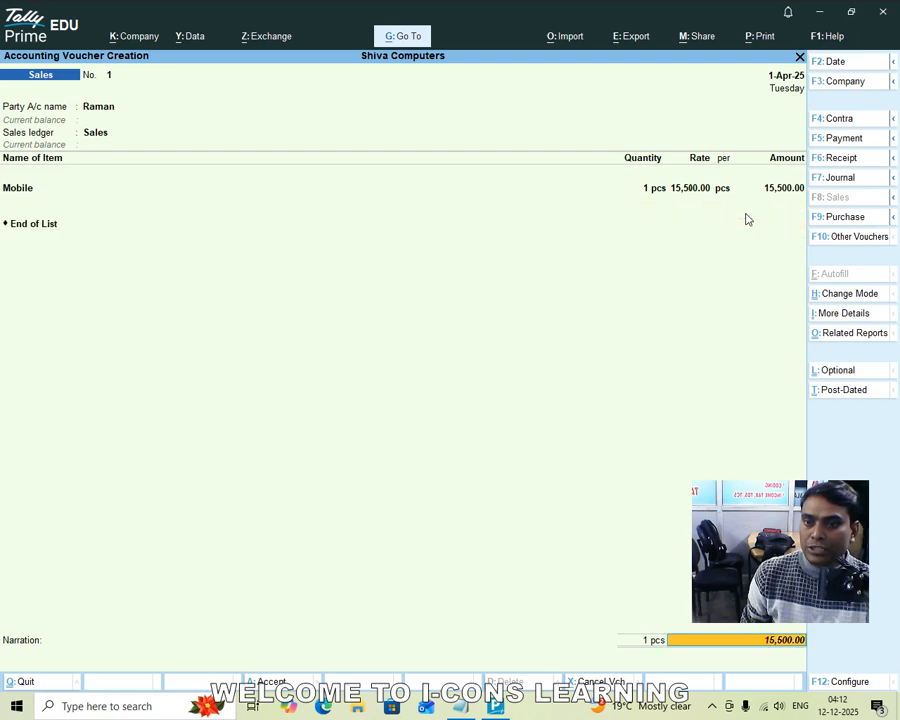
key(Return)
key(Return)
key(Return)
key(Return)
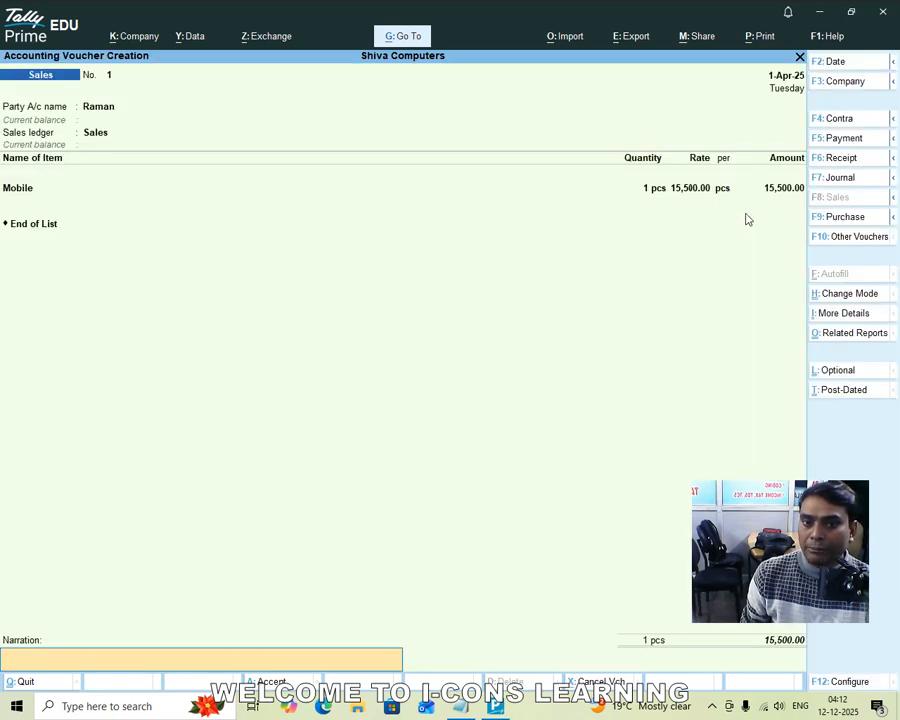
key(Return)
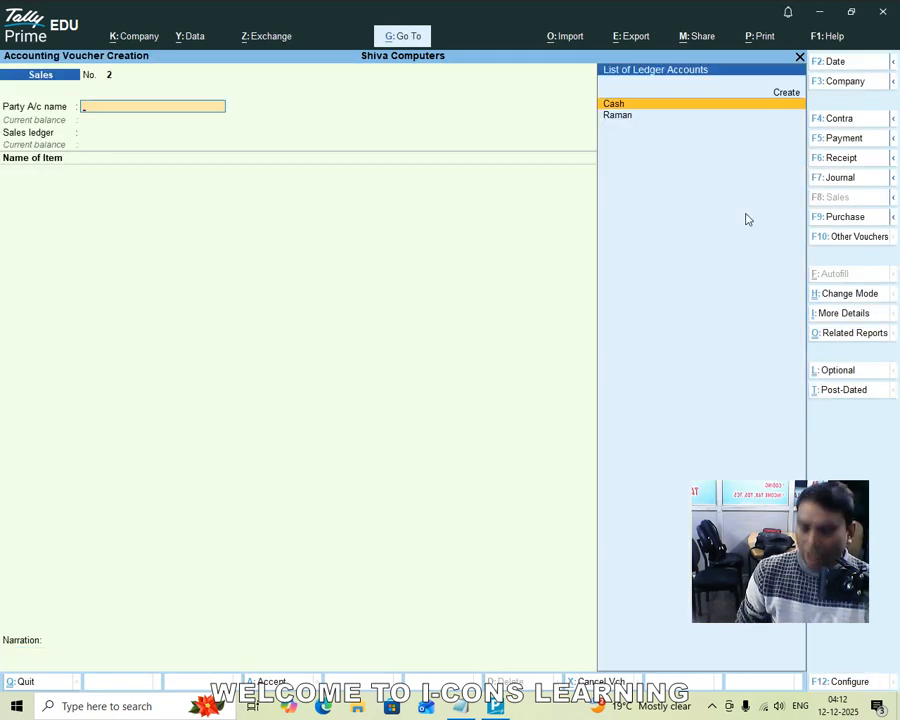
Step: Reopen the saved Mobile sales voucher, examine its invoice in an enlarged print preview, and close both without changing the voucher
key(Page_Up)
key(ctrl+p)
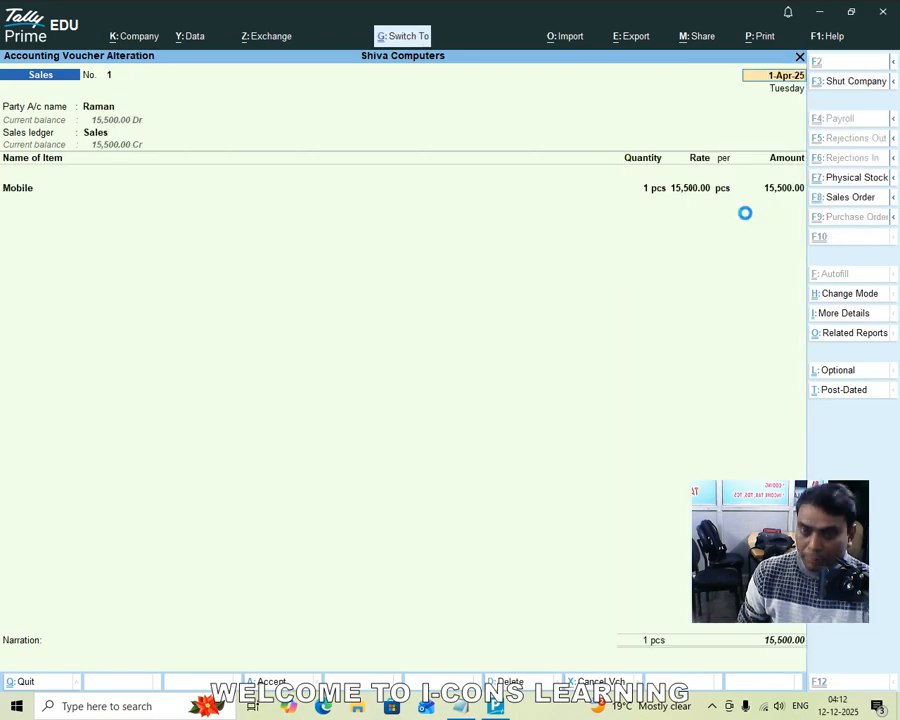
key(i)
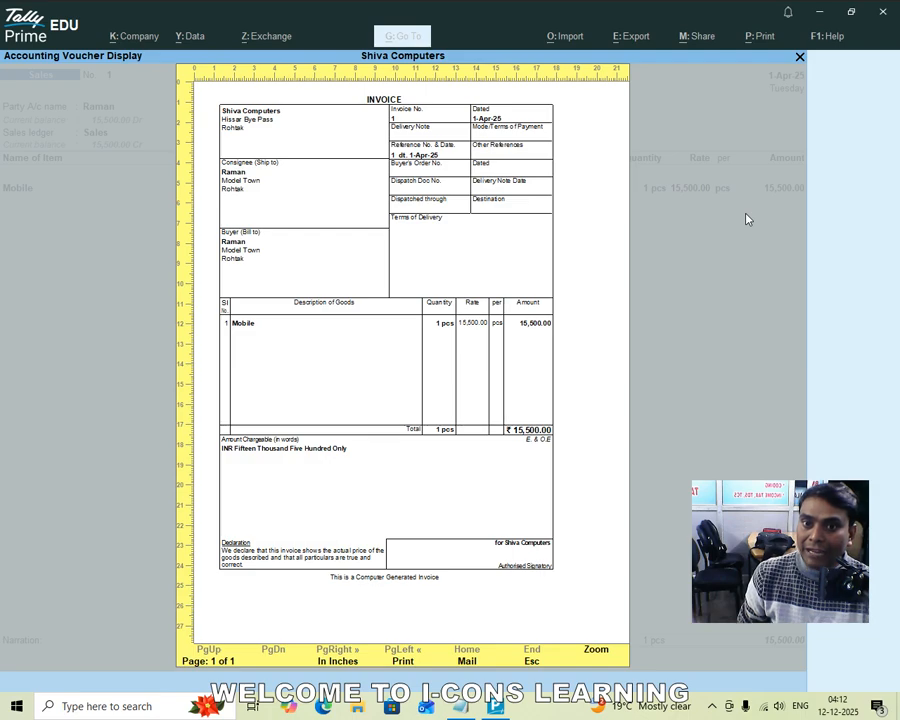
key(alt+z)
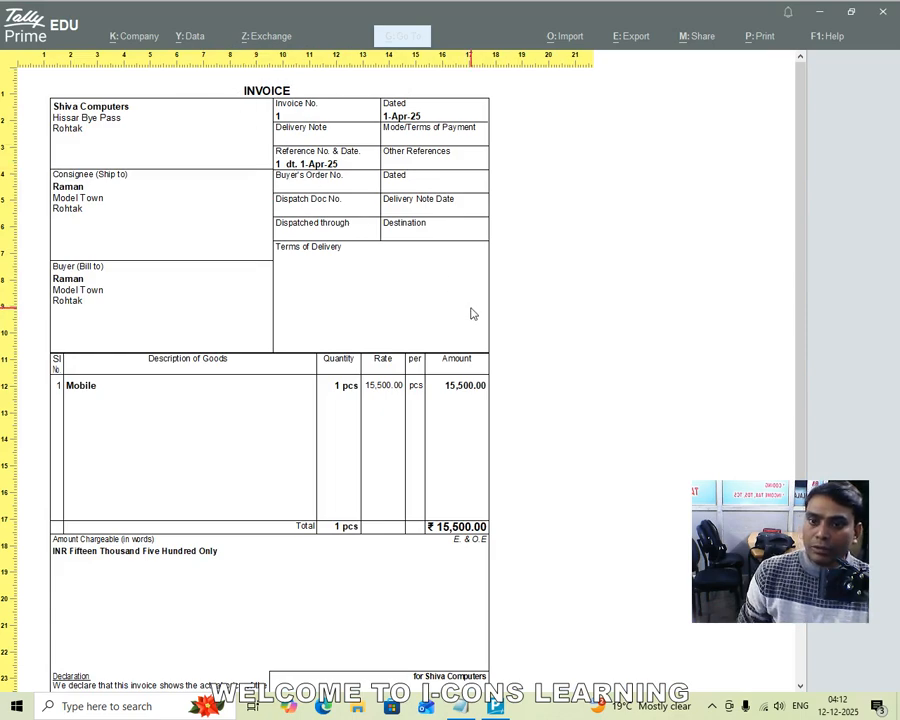
key(alt+z)
key(Escape)
key(Escape)
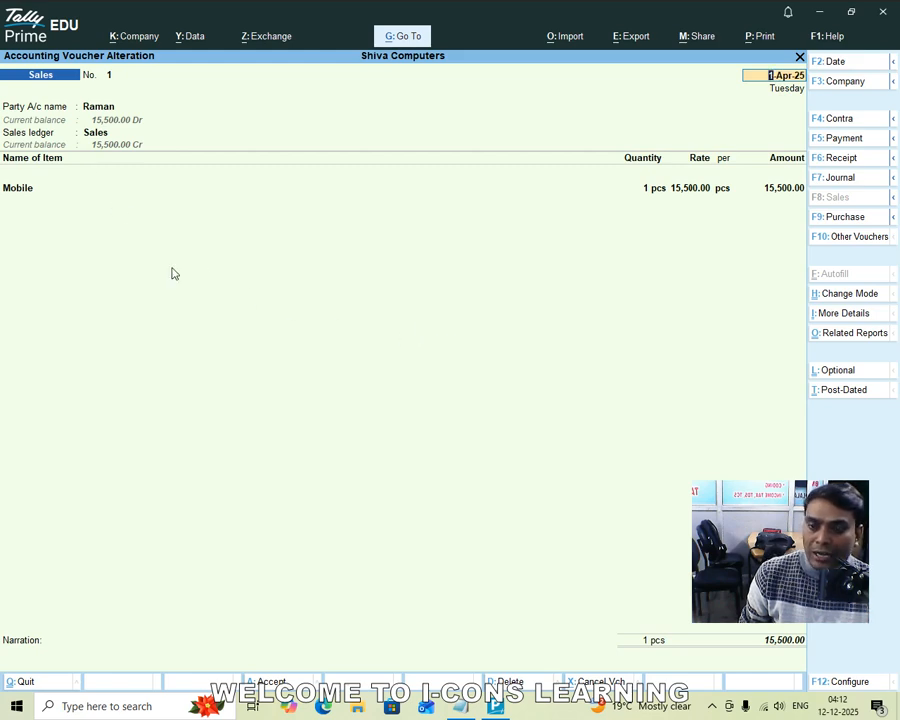
key(Escape)
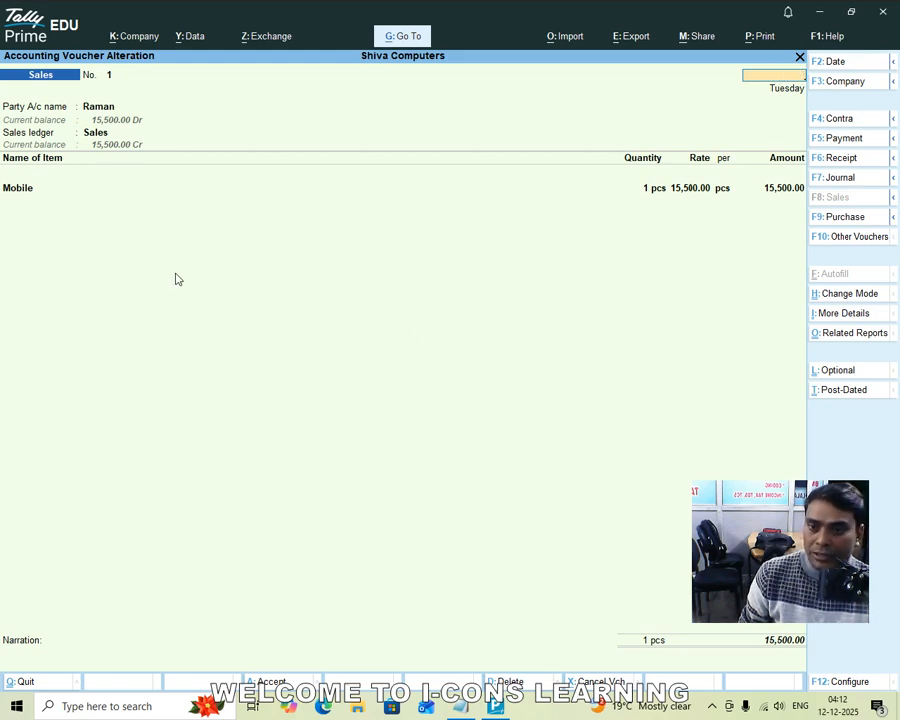
key(Escape)
key(Return)
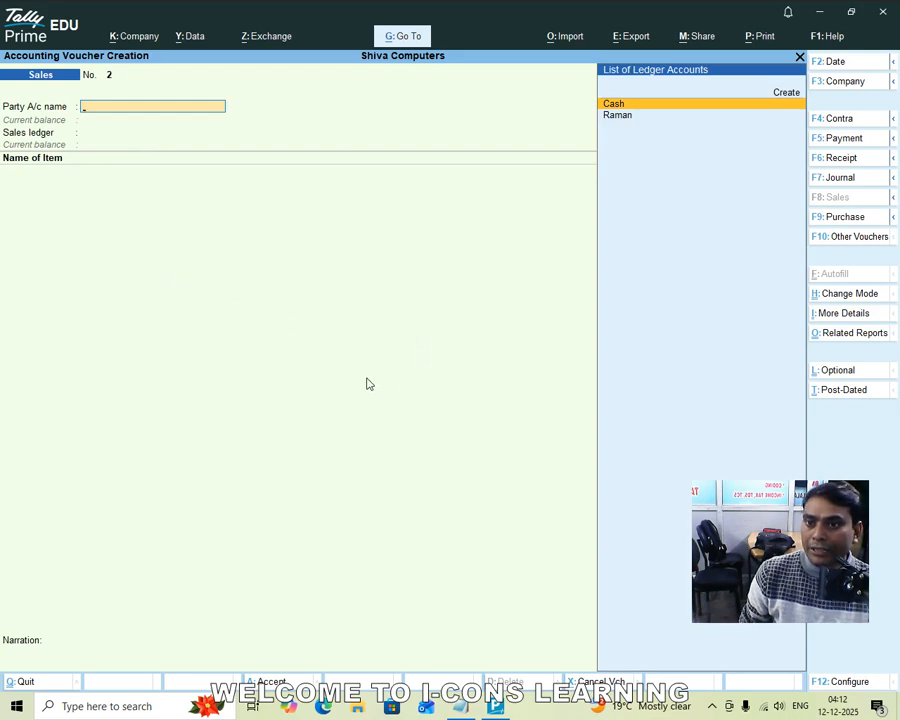
Step: Leave voucher entry, check the closing quantity of the Mobile Business group in the Stock Summary, and return to the Gateway of Tally
key(Escape)
key(Down)
key(Down)
key(Down)
key(Down)
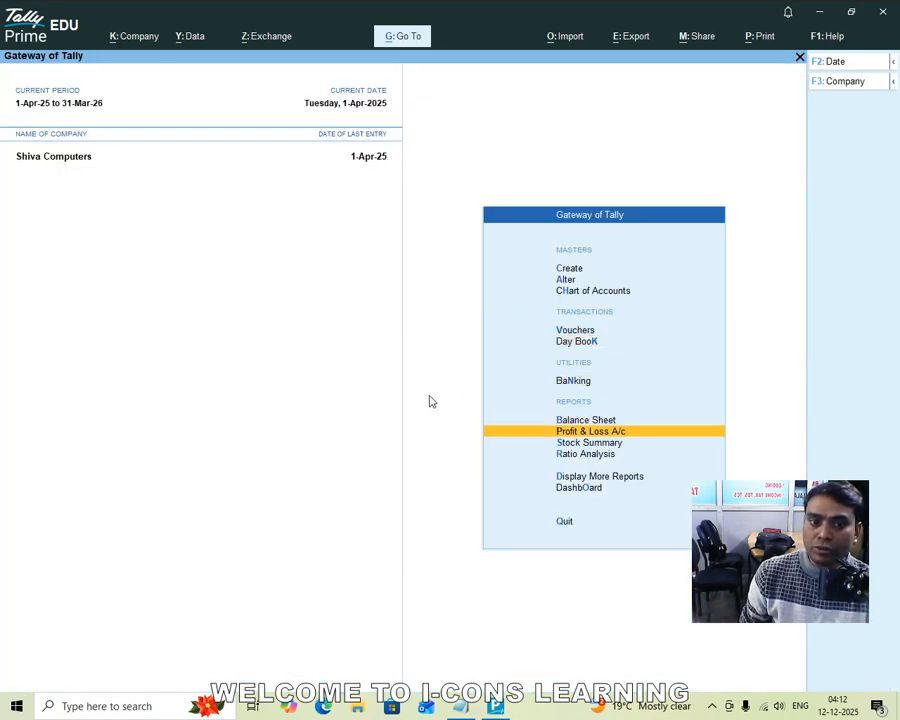
key(Down)
key(Return)
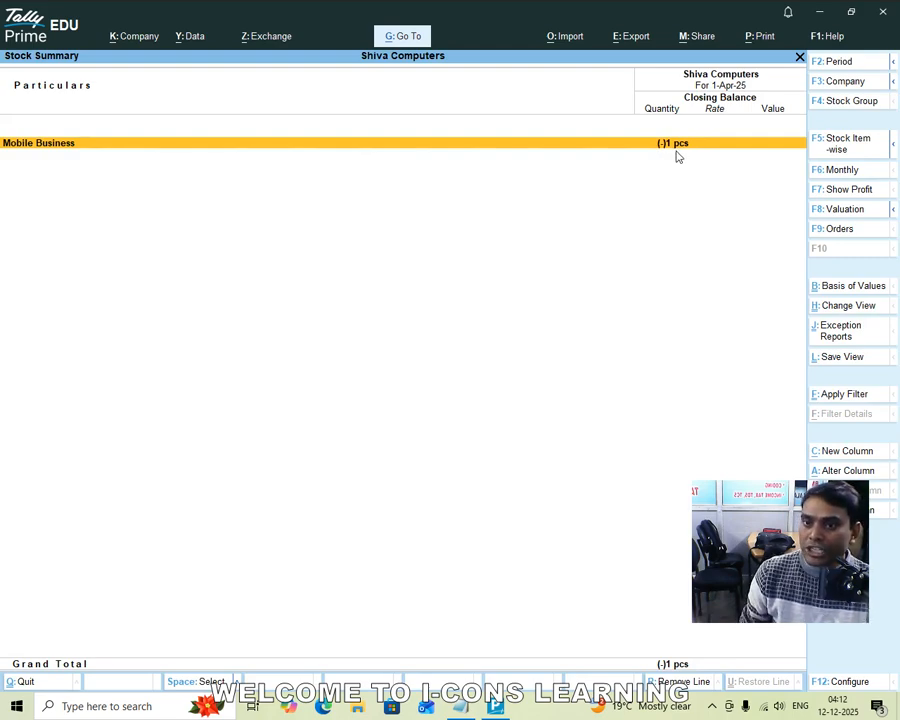
key(Escape)
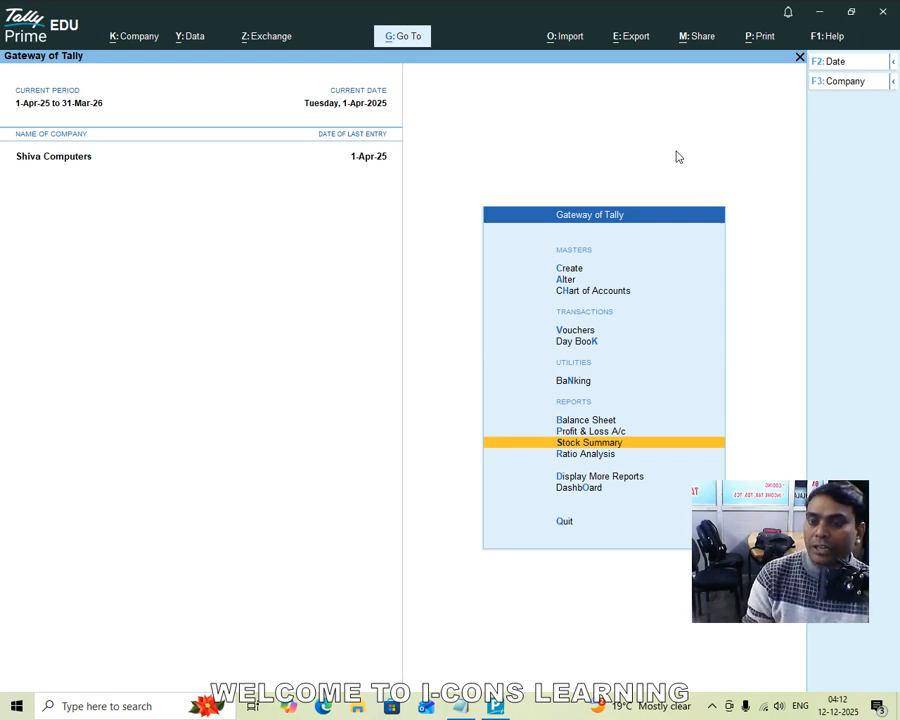